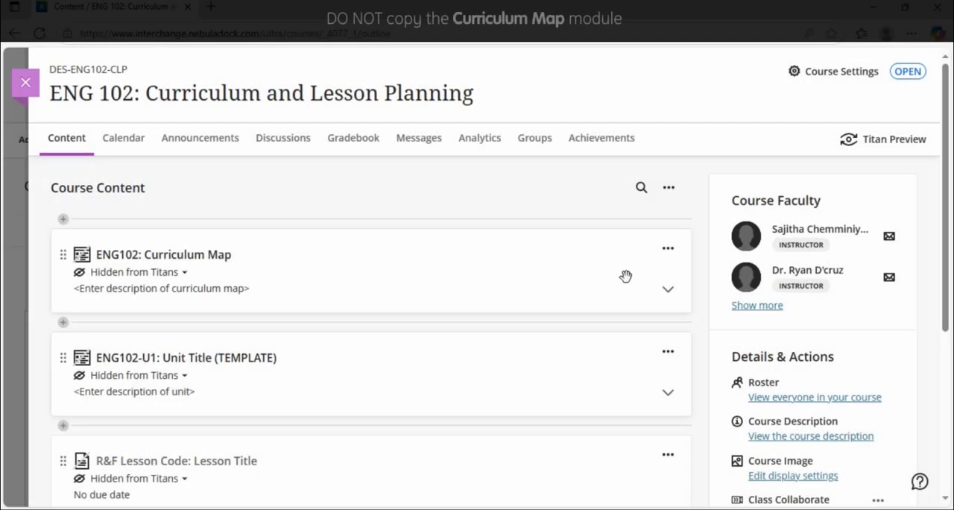
- Start copying content into the ENG102: Curriculum Map module, below its unit plan template, and search the courses for ENG102-CLP
{"action": "left_click", "coordinate": [668, 289]}
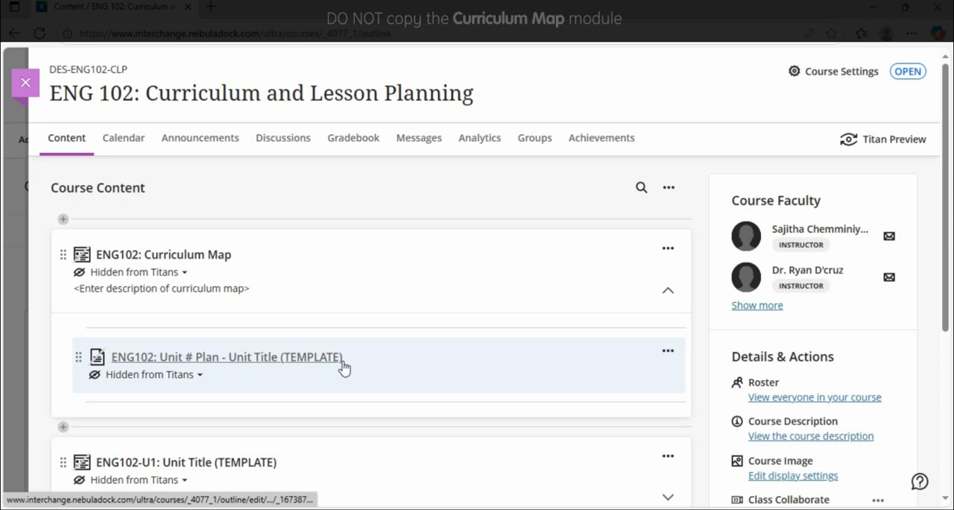
{"action": "left_click", "coordinate": [79, 403]}
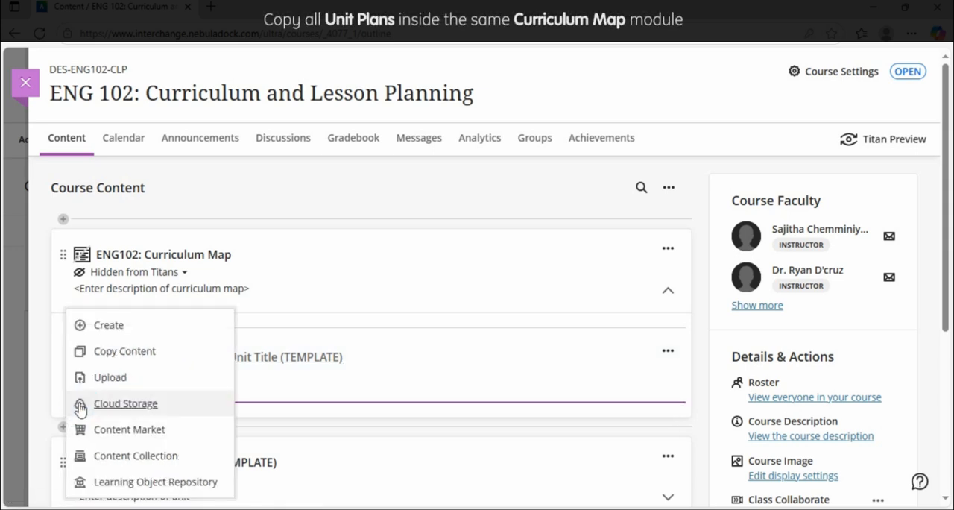
{"action": "left_click", "coordinate": [119, 361]}
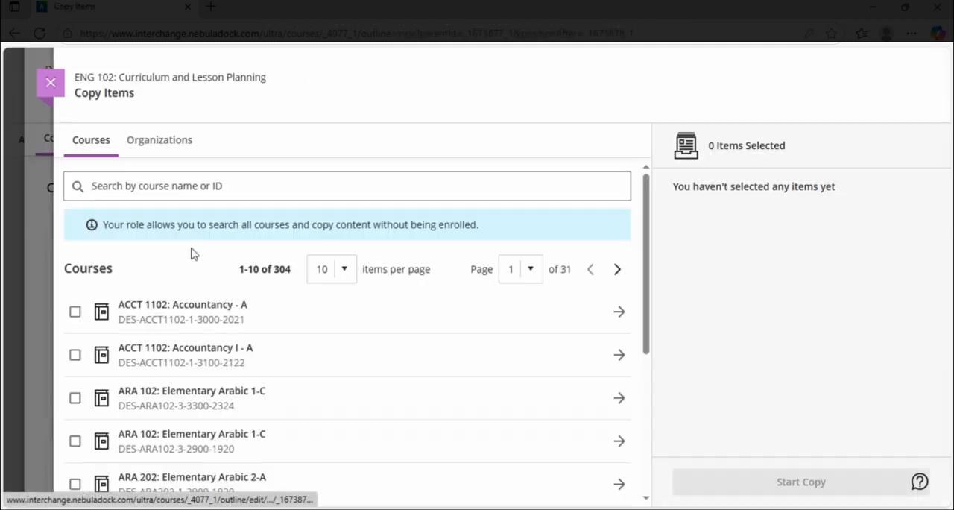
{"action": "left_click", "coordinate": [186, 196]}
{"action": "type", "text": "ENG102-CLP"}
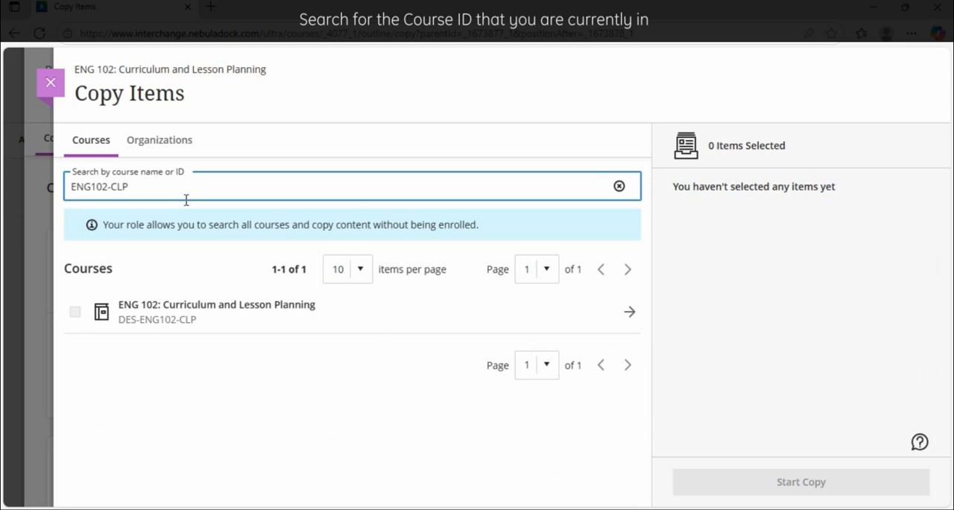
- Copy only the ENG102: Unit # Plan - Unit Title (TEMPLATE) document from the Curriculum Map in the ENG 102: Curriculum and Lesson Planning course
{"action": "left_click", "coordinate": [630, 313]}
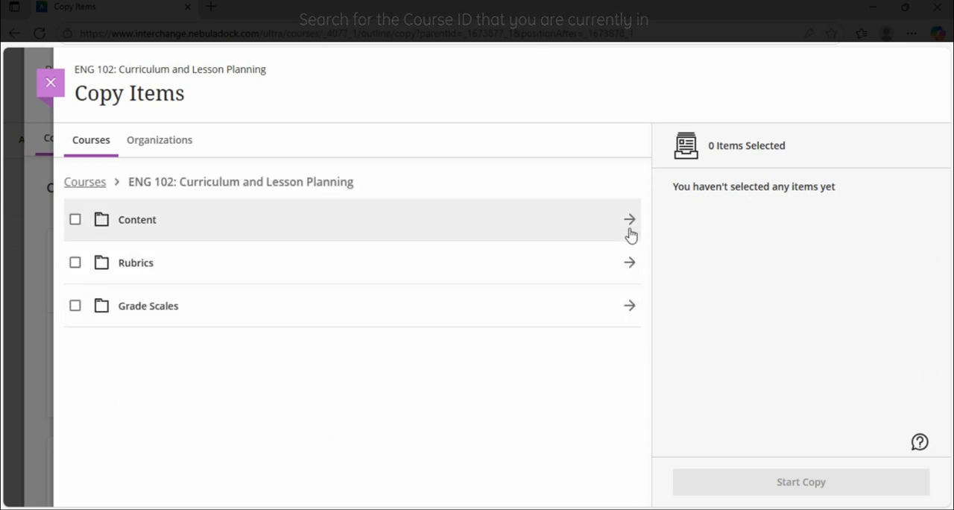
{"action": "left_click", "coordinate": [629, 223]}
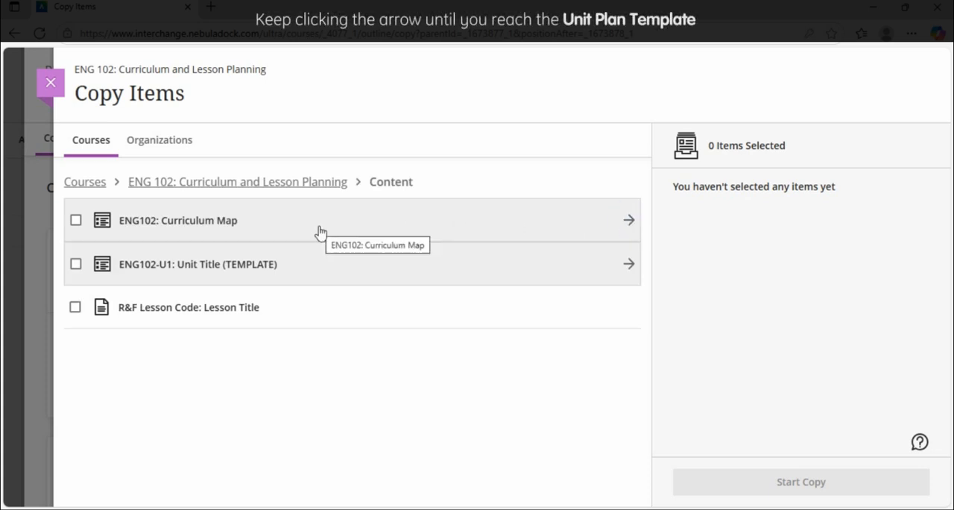
{"action": "left_click", "coordinate": [629, 221]}
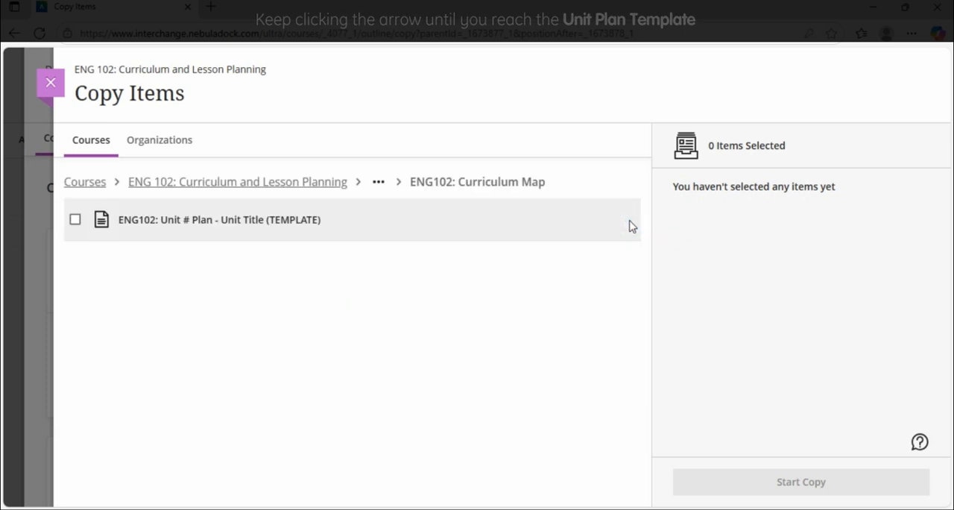
{"action": "left_click", "coordinate": [75, 220]}
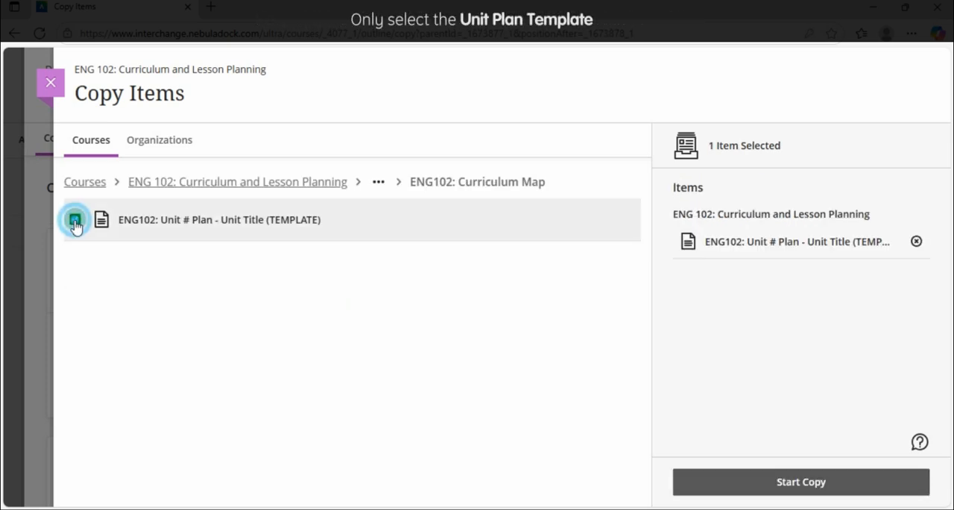
{"action": "left_click", "coordinate": [805, 486]}
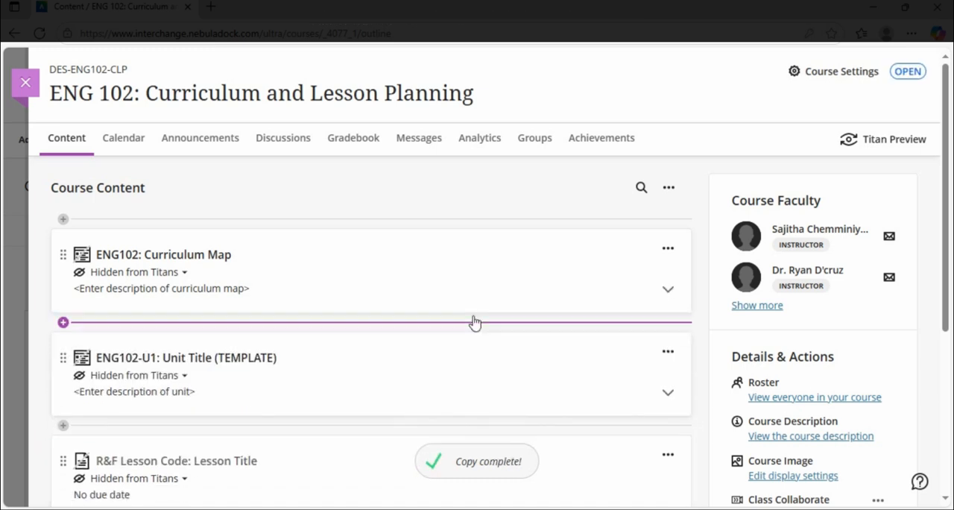
- Open the copied unit plan, the second one inside the Curriculum Map module, for editing
{"action": "left_click", "coordinate": [667, 290]}
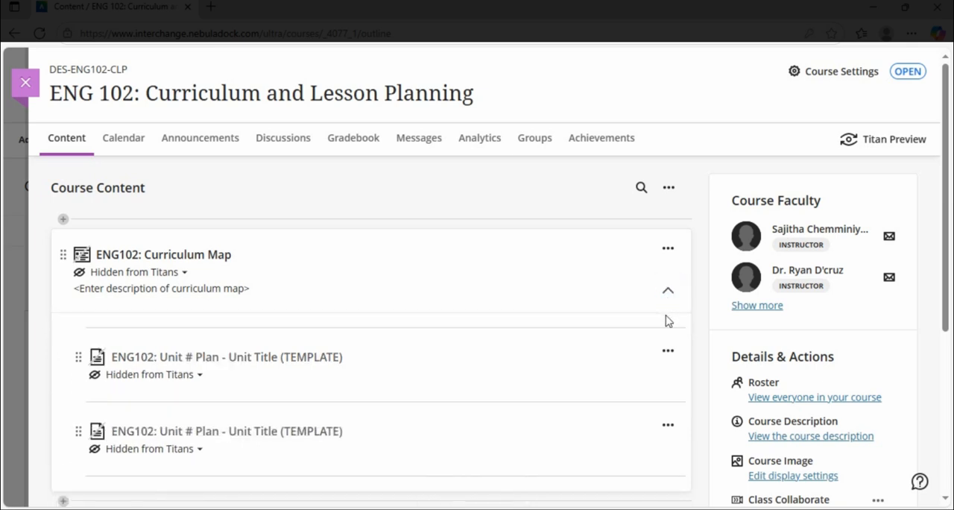
{"action": "scroll", "coordinate": [666, 320], "scroll_direction": "down", "scroll_amount": 1}
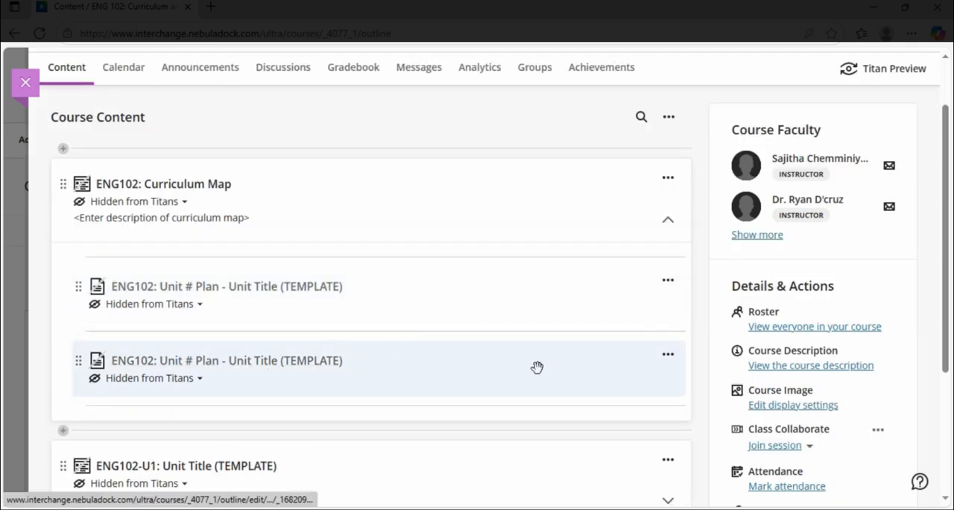
{"action": "left_click", "coordinate": [668, 356]}
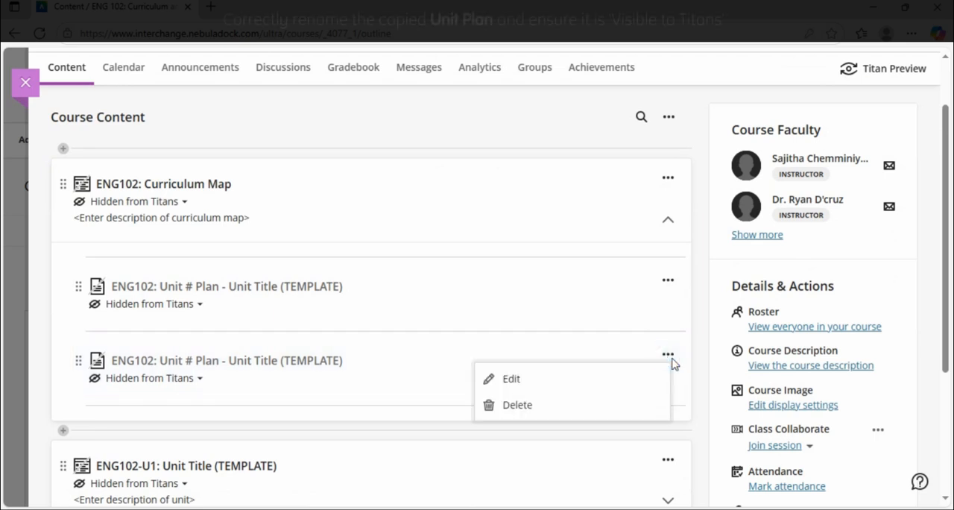
{"action": "left_click", "coordinate": [538, 383]}
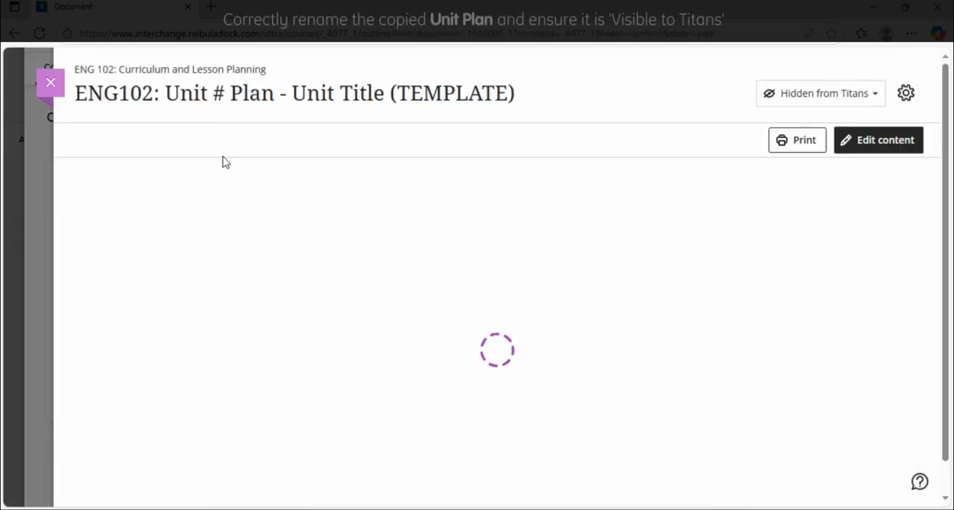
- Rename the copied unit plan as ENG102: Unit 1 Plan - Parts of Speech
{"action": "left_click", "coordinate": [220, 93]}
{"action": "left_click", "coordinate": [224, 93]}
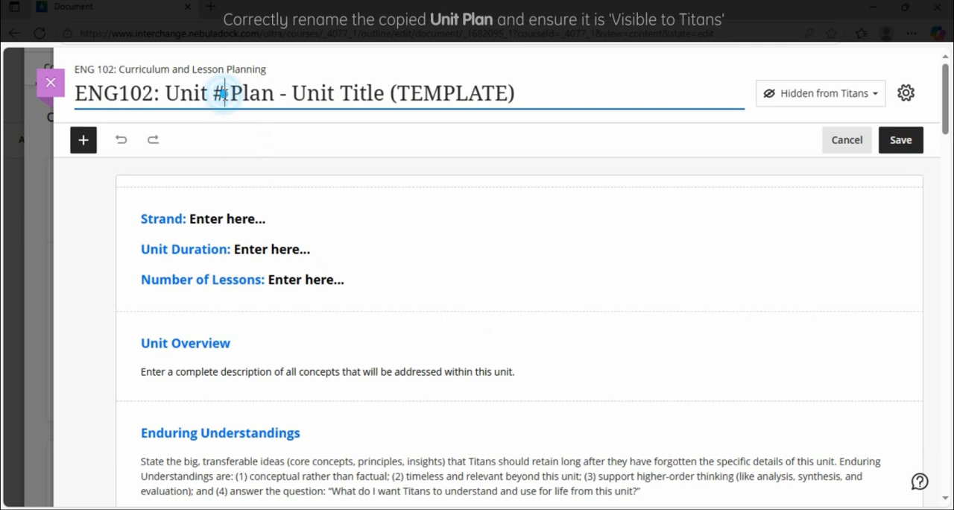
{"action": "key", "text": "BackSpace"}
{"action": "type", "text": "1"}
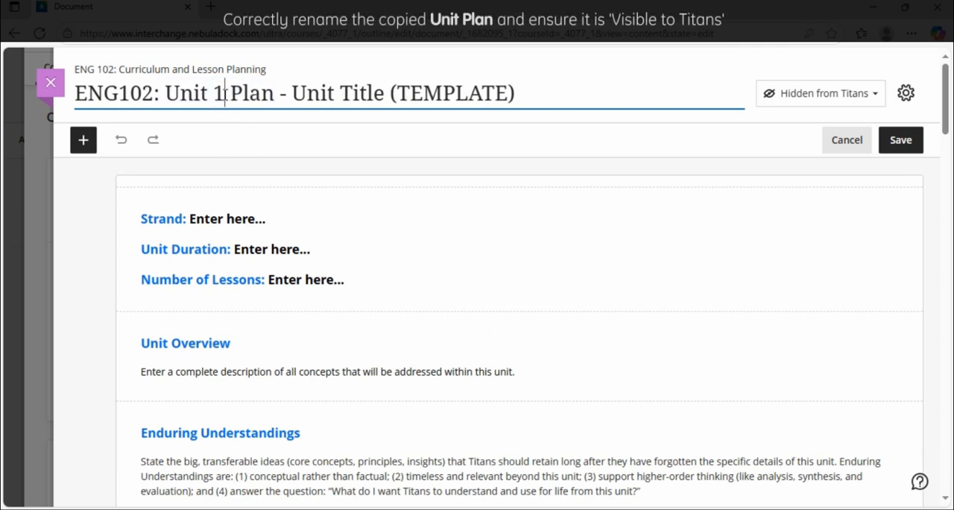
{"action": "left_click_drag", "start_coordinate": [297, 94], "coordinate": [518, 85]}
{"action": "key", "text": "BackSpace"}
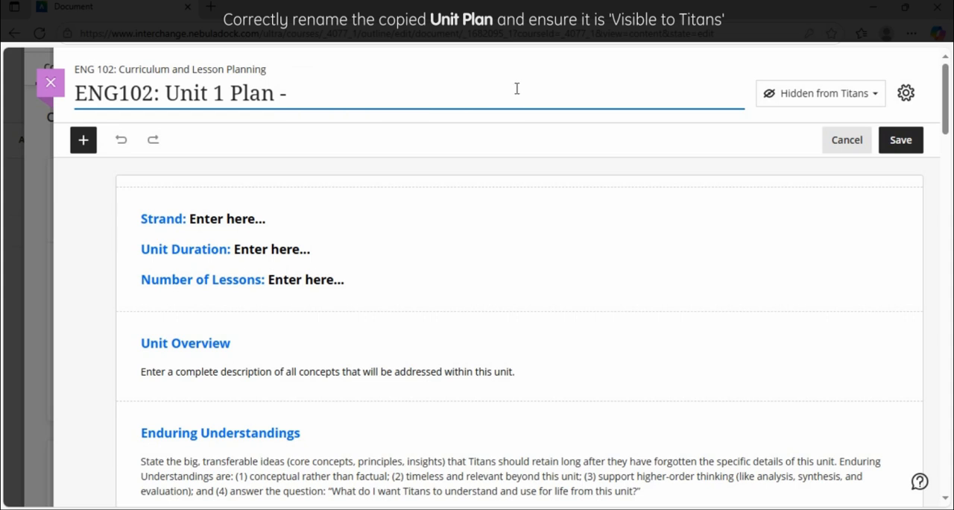
{"action": "type", "text": "Parts of Speech"}
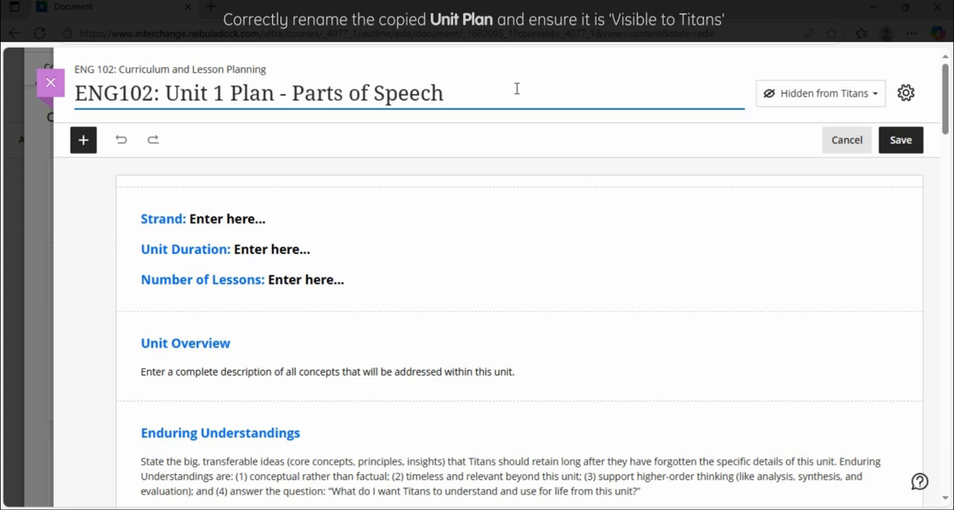
{"action": "left_click", "coordinate": [570, 121]}
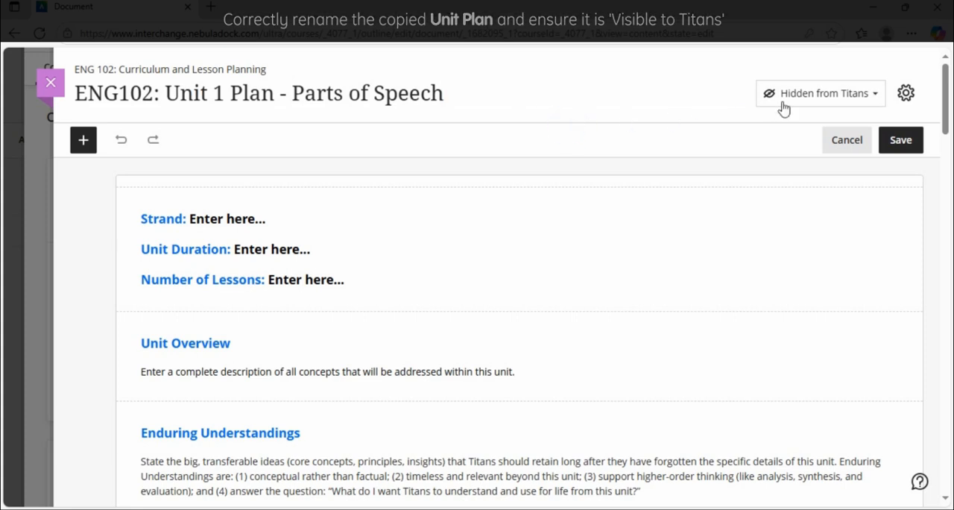
- Make the unit plan Visible to Titans, save it and return to the course content
{"action": "left_click", "coordinate": [853, 94]}
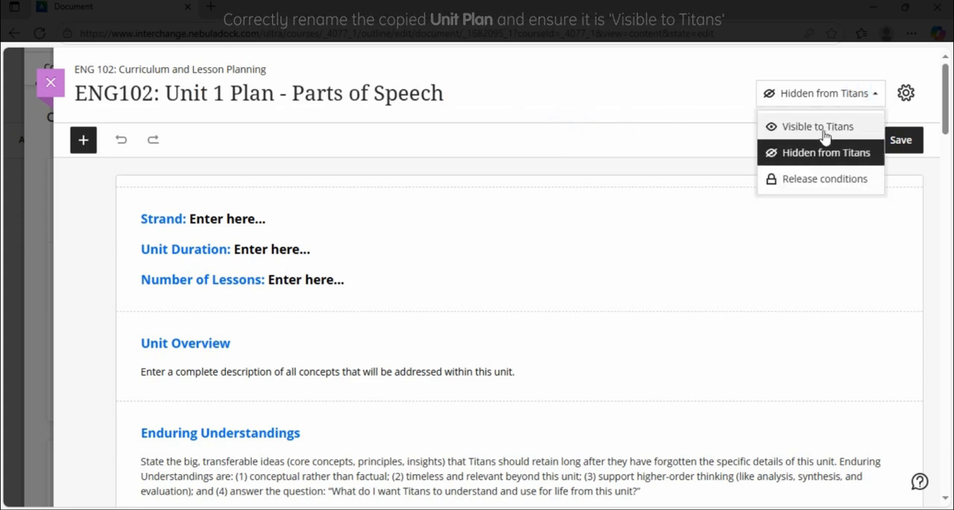
{"action": "left_click", "coordinate": [819, 128]}
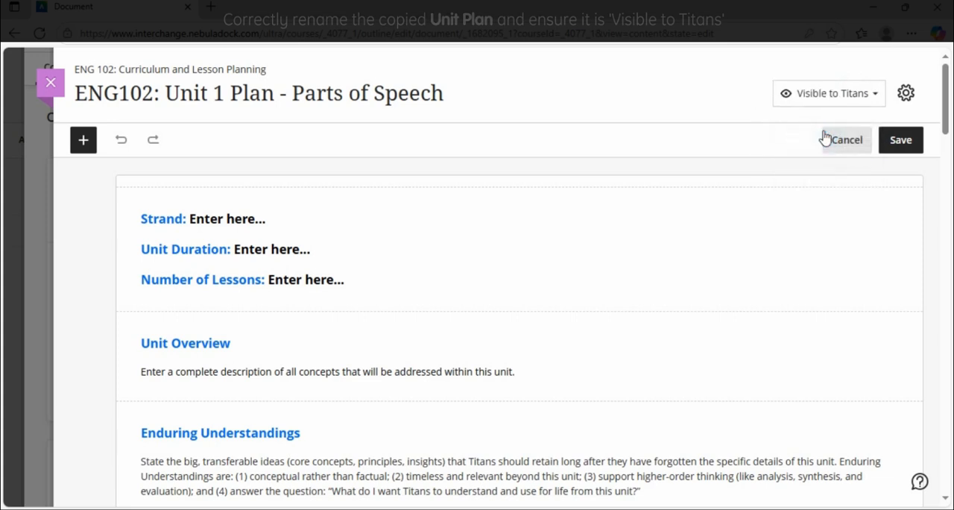
{"action": "left_click", "coordinate": [901, 141]}
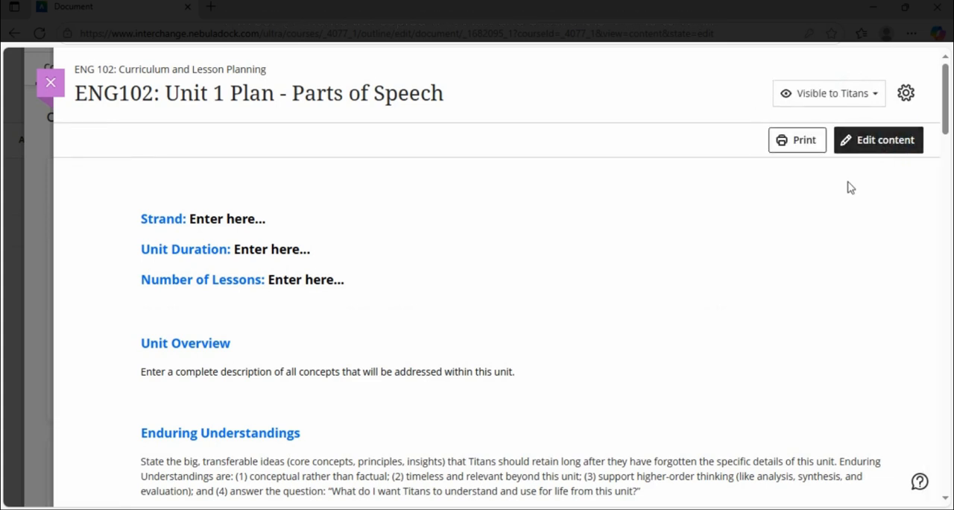
{"action": "left_click", "coordinate": [49, 84]}
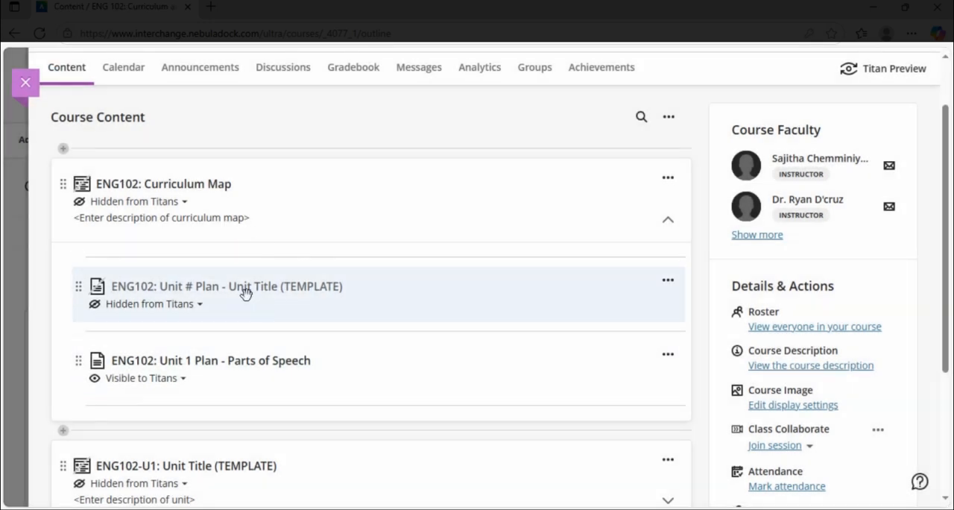
- Start copying content outside the modules, directly below ENG102-U1: Unit Title (TEMPLATE), and search the courses for ENG102-CLP
{"action": "scroll", "coordinate": [185, 291], "scroll_direction": "down", "scroll_amount": 1}
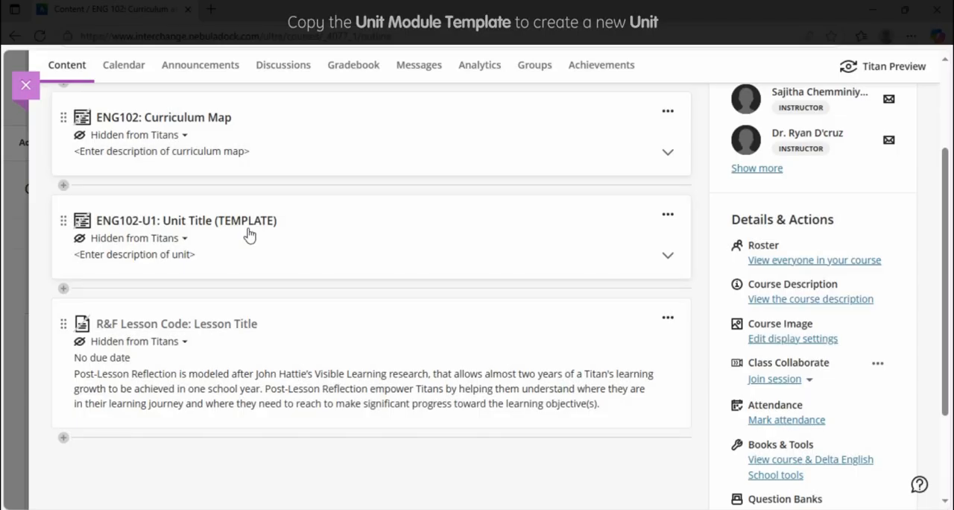
{"action": "left_click", "coordinate": [63, 289]}
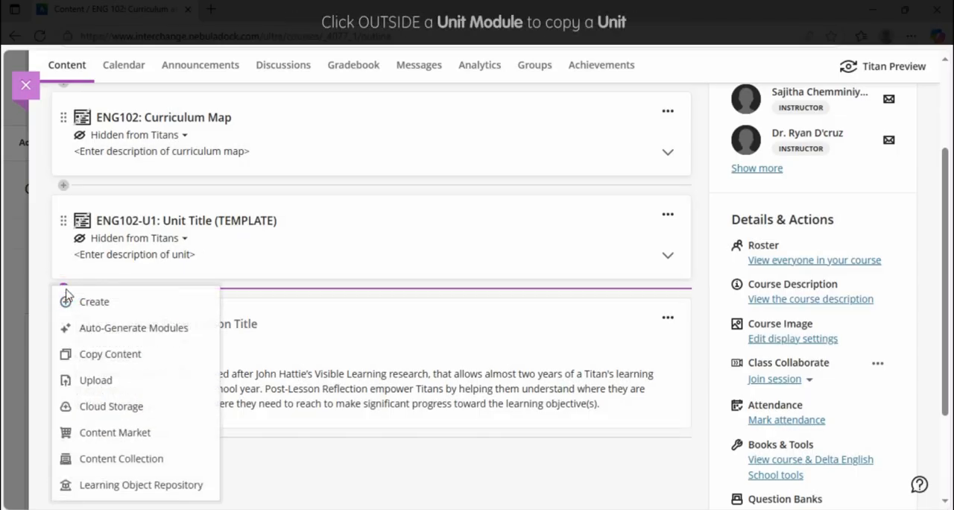
{"action": "left_click", "coordinate": [91, 356]}
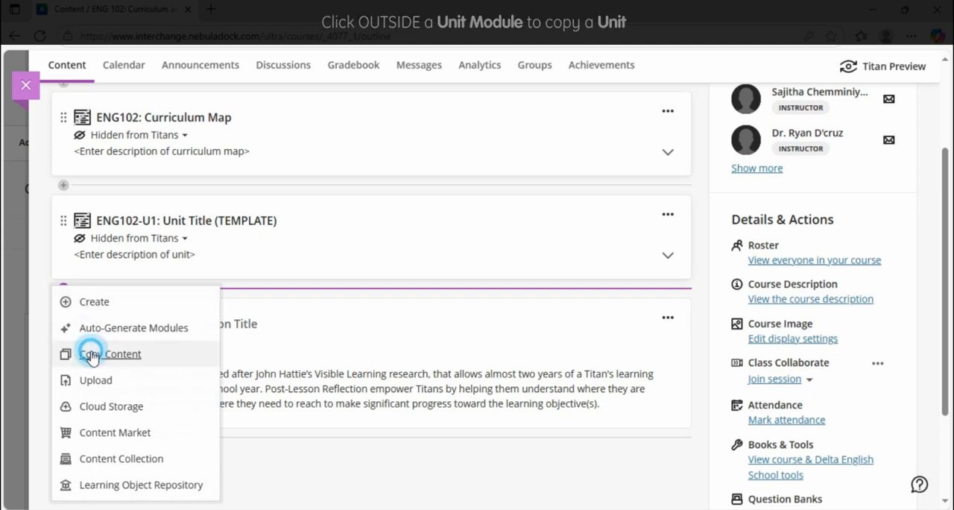
{"action": "left_click", "coordinate": [140, 190]}
{"action": "type", "text": "ENG102-CLP"}
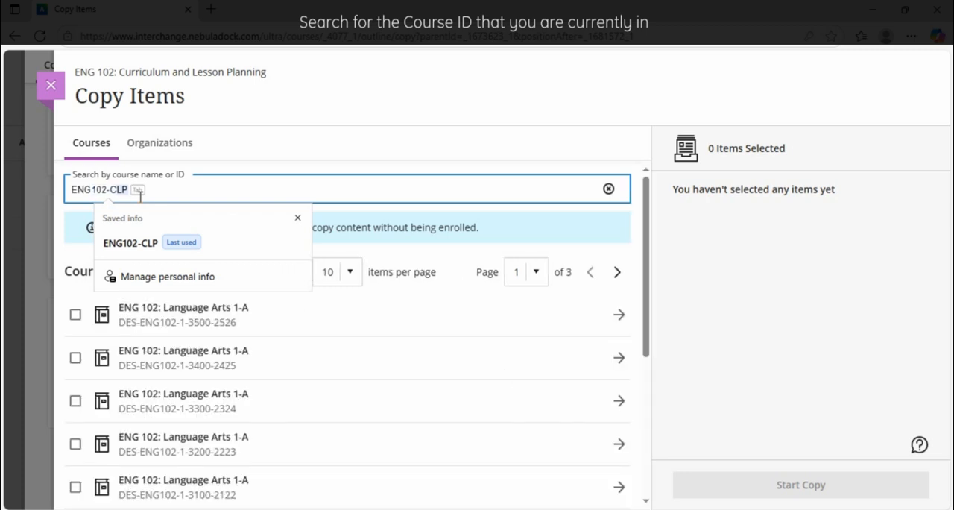
- Copy only the ENG102-U1: Unit Title (TEMPLATE) module from the content of the ENG 102: Curriculum and Lesson Planning course
{"action": "left_click", "coordinate": [571, 307]}
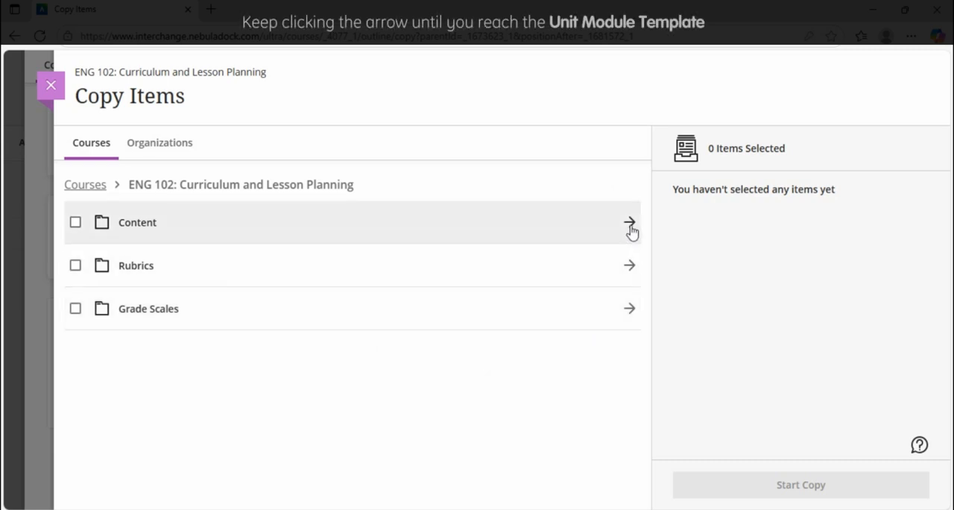
{"action": "left_click", "coordinate": [630, 228]}
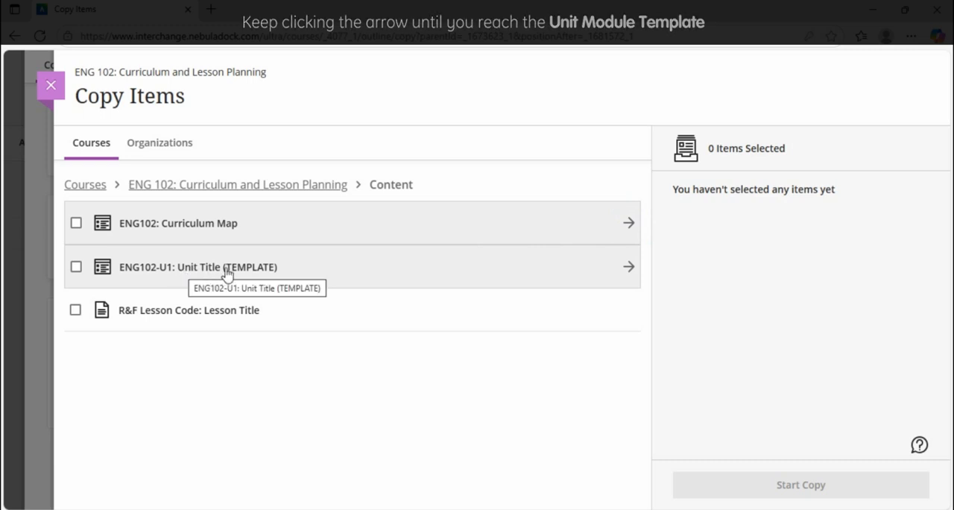
{"action": "left_click", "coordinate": [76, 268]}
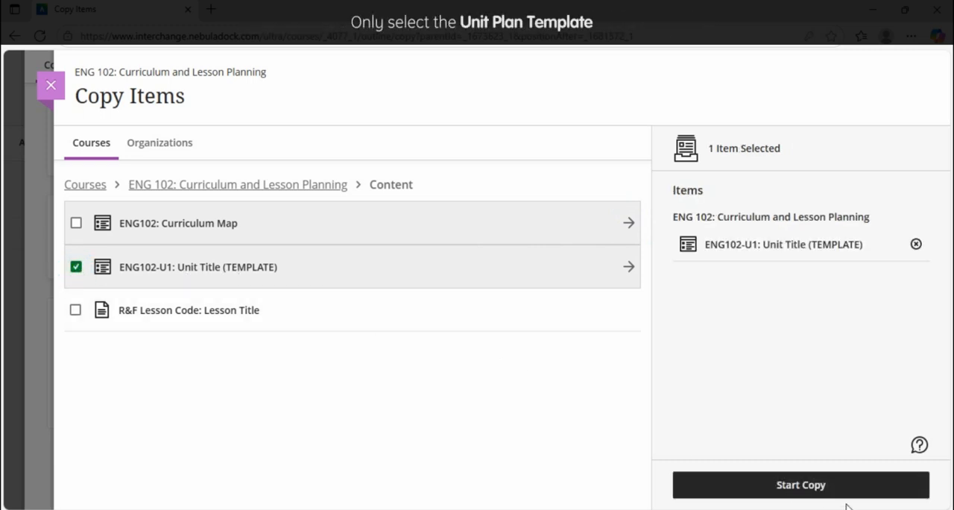
{"action": "left_click", "coordinate": [814, 487]}
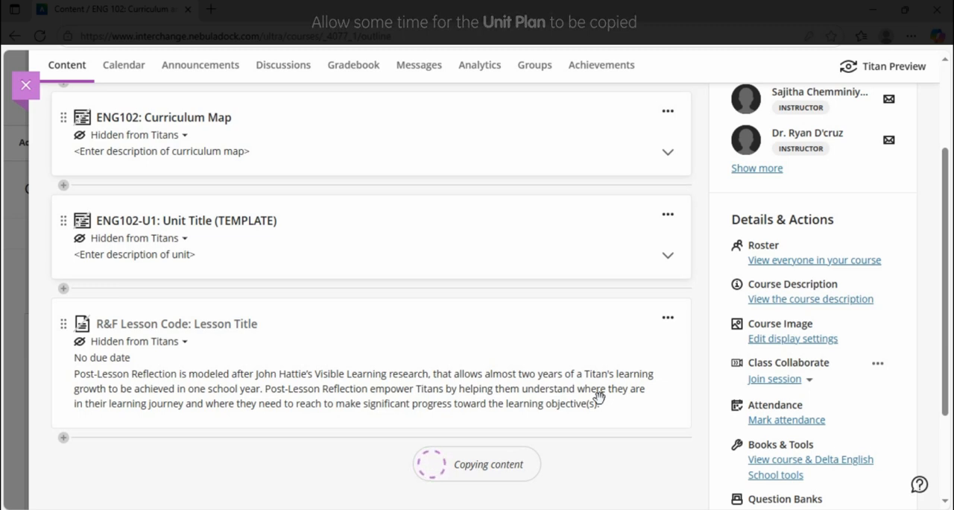
- Rename the copied ENG102-U1: Unit Title (TEMPLATE) module, the lower of the two, as ENG102-U1: Parts of Speech
{"action": "scroll", "coordinate": [598, 397], "scroll_direction": "up", "scroll_amount": 2}
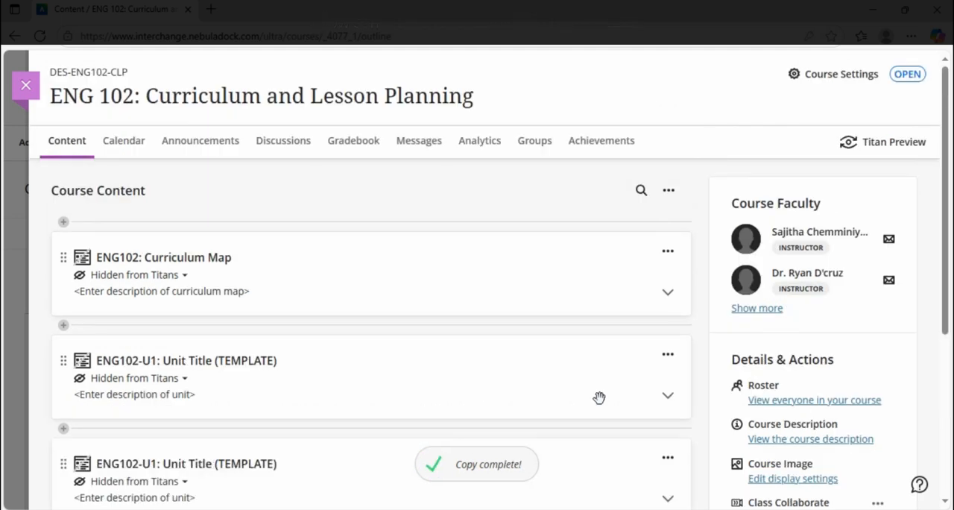
{"action": "scroll", "coordinate": [599, 397], "scroll_direction": "down", "scroll_amount": 1}
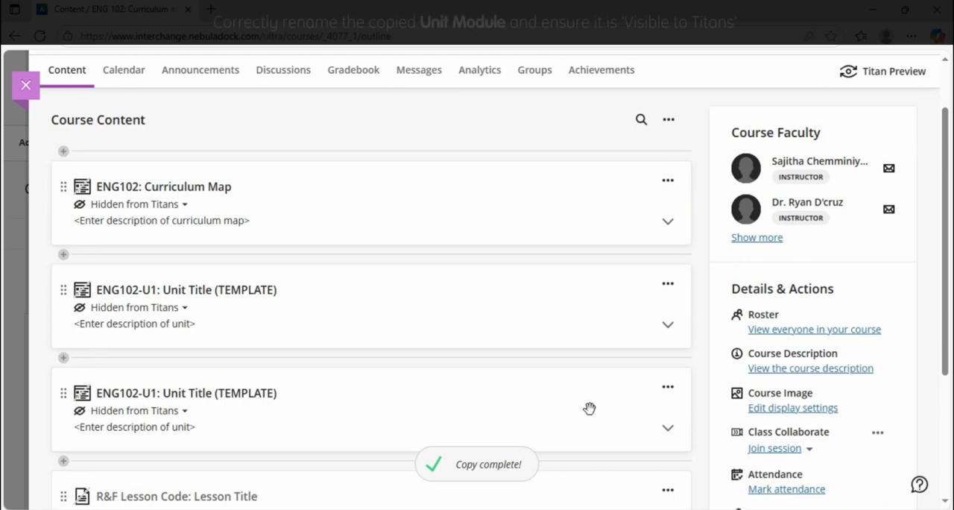
{"action": "left_click", "coordinate": [668, 388]}
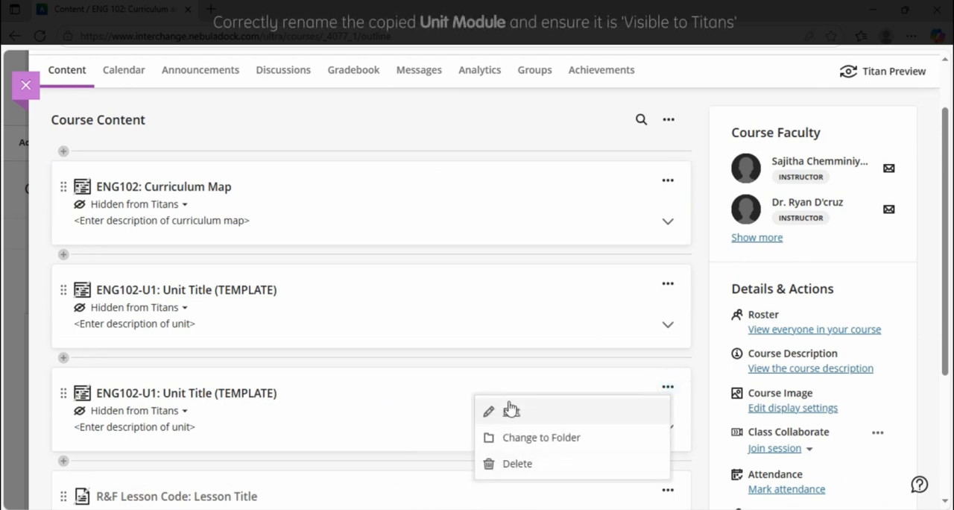
{"action": "left_click", "coordinate": [511, 407]}
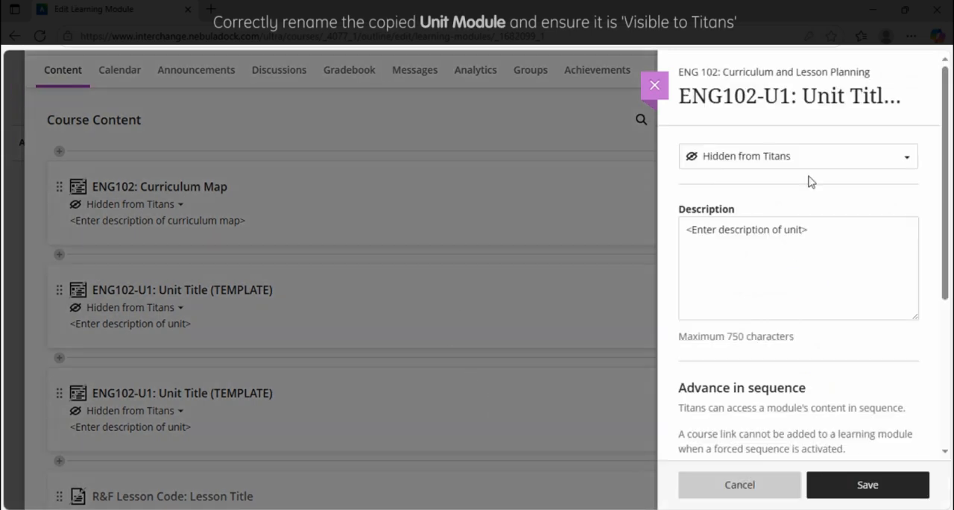
{"action": "left_click", "coordinate": [819, 103]}
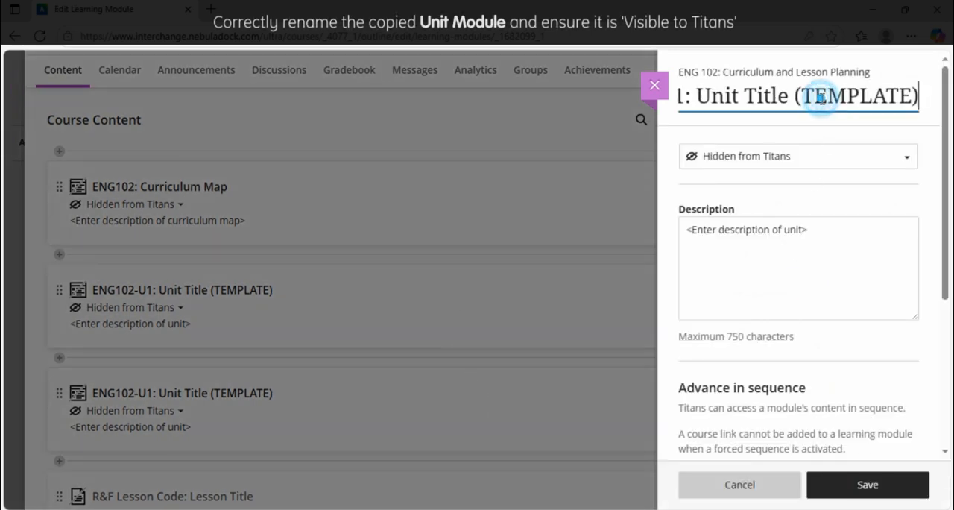
{"action": "left_click_drag", "start_coordinate": [699, 99], "coordinate": [947, 107]}
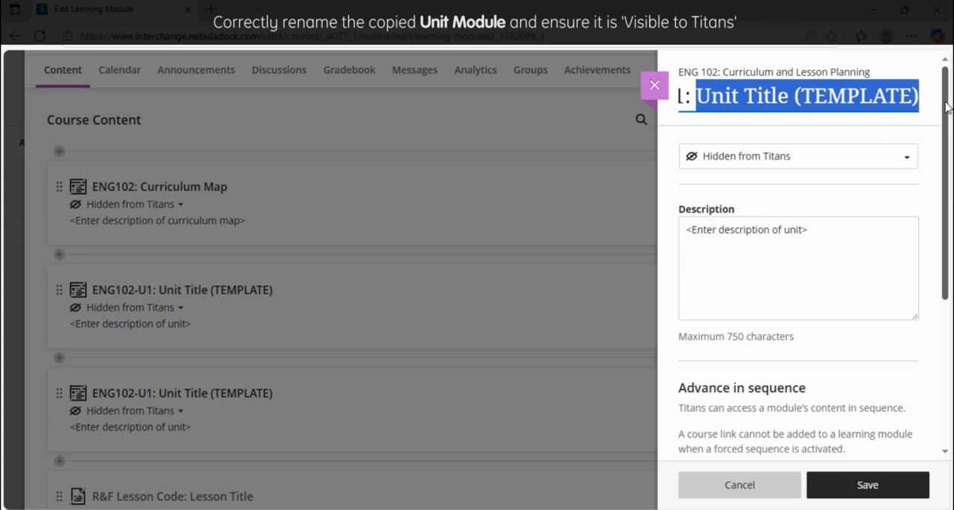
{"action": "type", "text": "Parts of "}
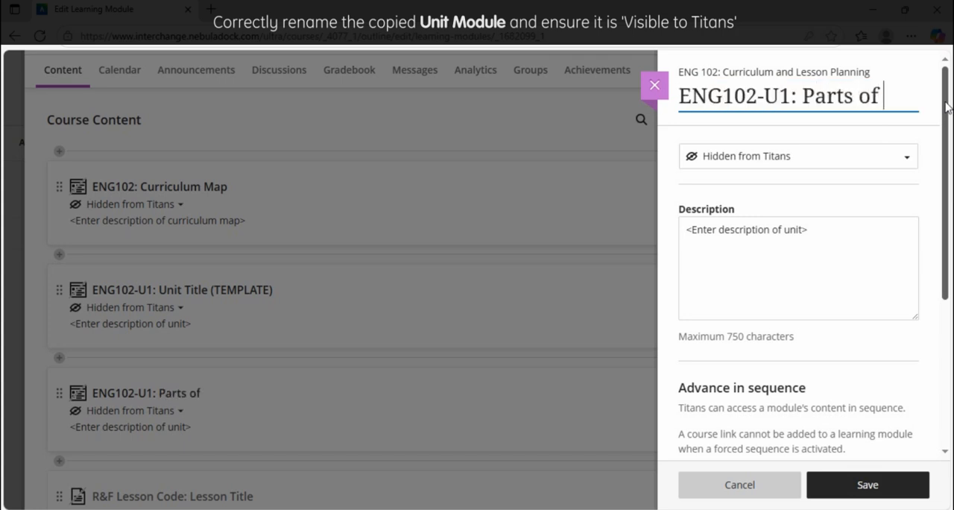
{"action": "type", "text": "Speech"}
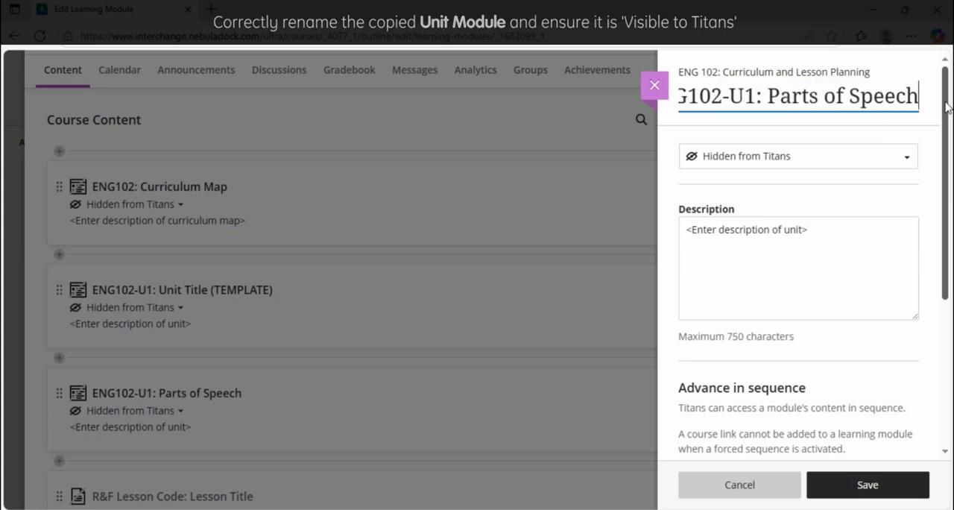
- Set the Parts of Speech module to Visible to Titans and save its settings
{"action": "left_click", "coordinate": [892, 156]}
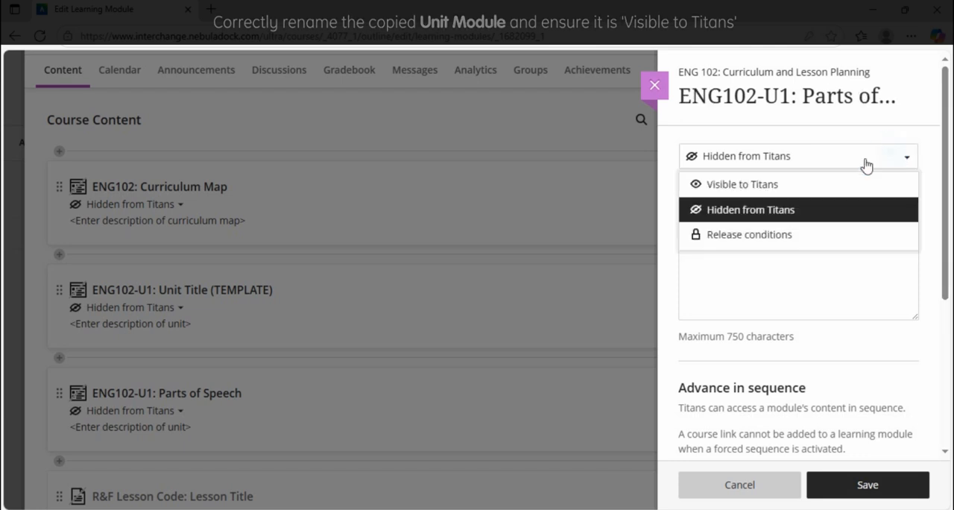
{"action": "left_click", "coordinate": [789, 186]}
{"action": "left_click", "coordinate": [872, 485]}
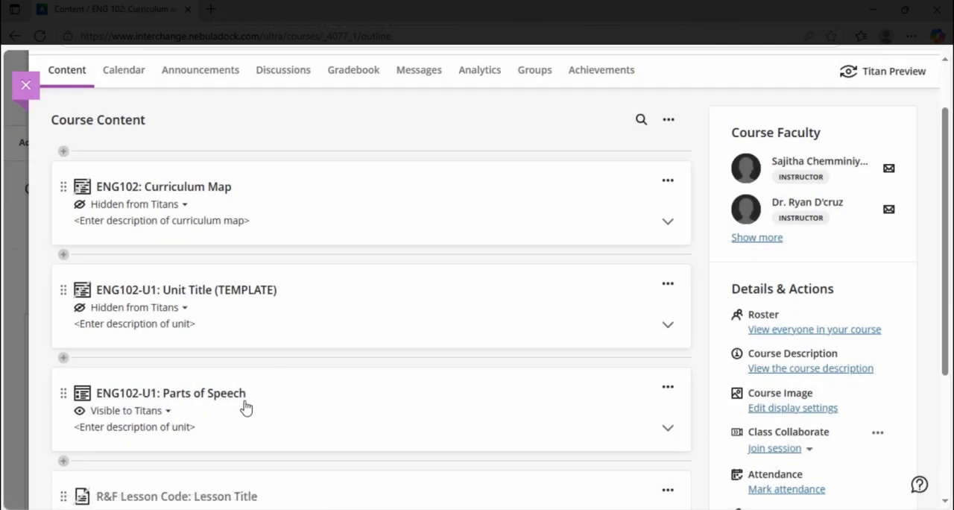
- Open the lesson template inside the ENG102-U1: Parts of Speech module for editing and rename it as ENG102-L1.1: Nouns and Verbs
{"action": "scroll", "coordinate": [246, 407], "scroll_direction": "down", "scroll_amount": 1}
{"action": "left_click", "coordinate": [668, 356]}
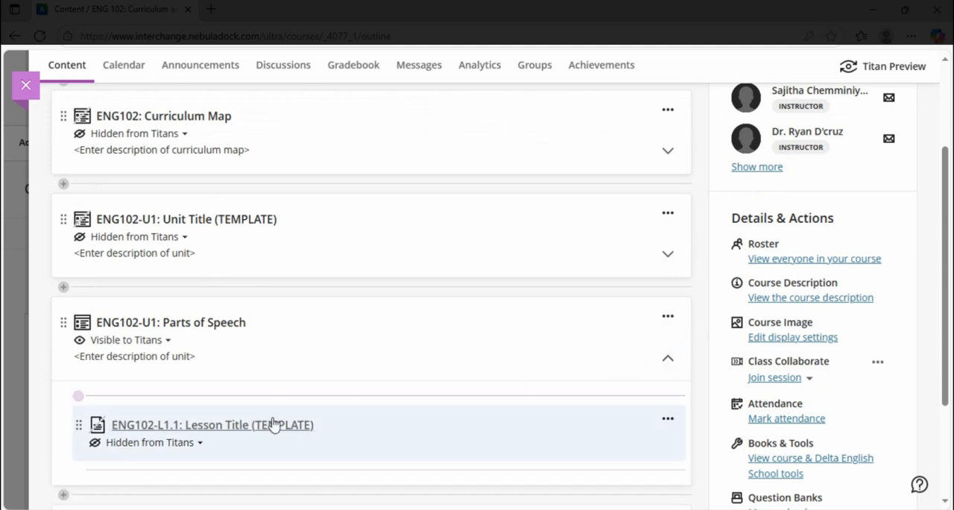
{"action": "left_click", "coordinate": [668, 422]}
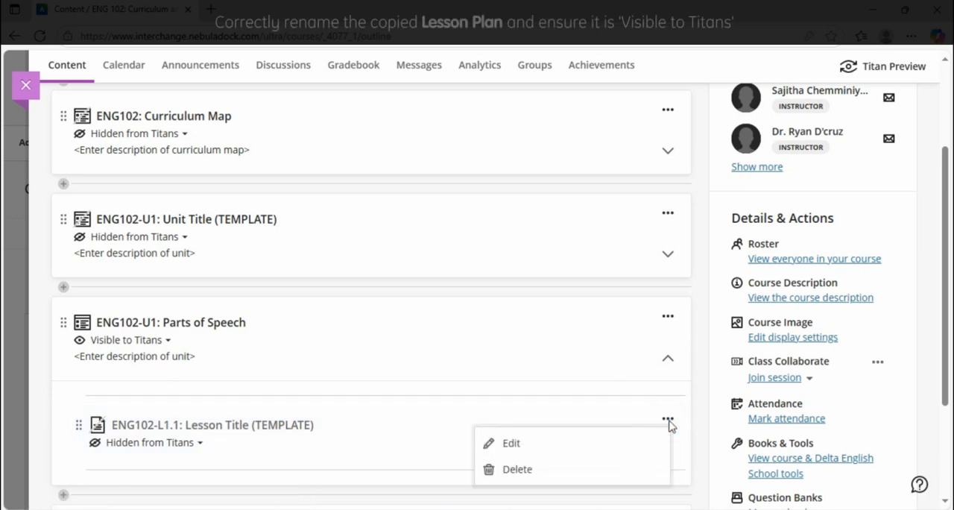
{"action": "left_click", "coordinate": [507, 442]}
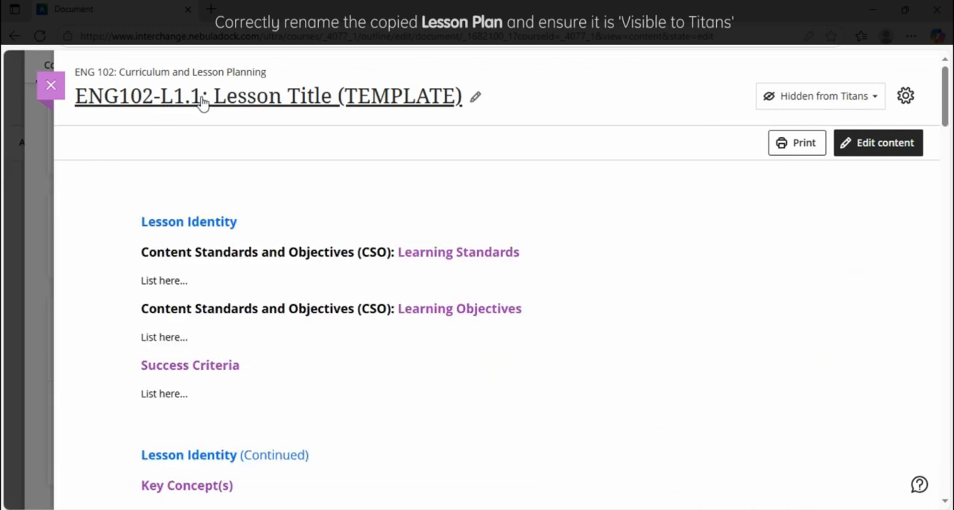
{"action": "left_click", "coordinate": [280, 101]}
{"action": "left_click_drag", "start_coordinate": [214, 99], "coordinate": [504, 105]}
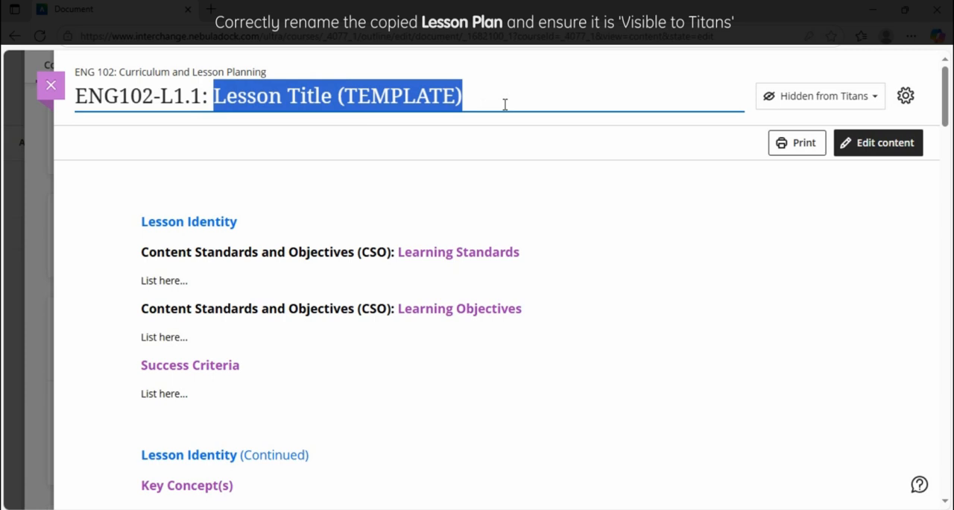
{"action": "type", "text": "Nouns and Verbs"}
{"action": "left_click", "coordinate": [703, 153]}
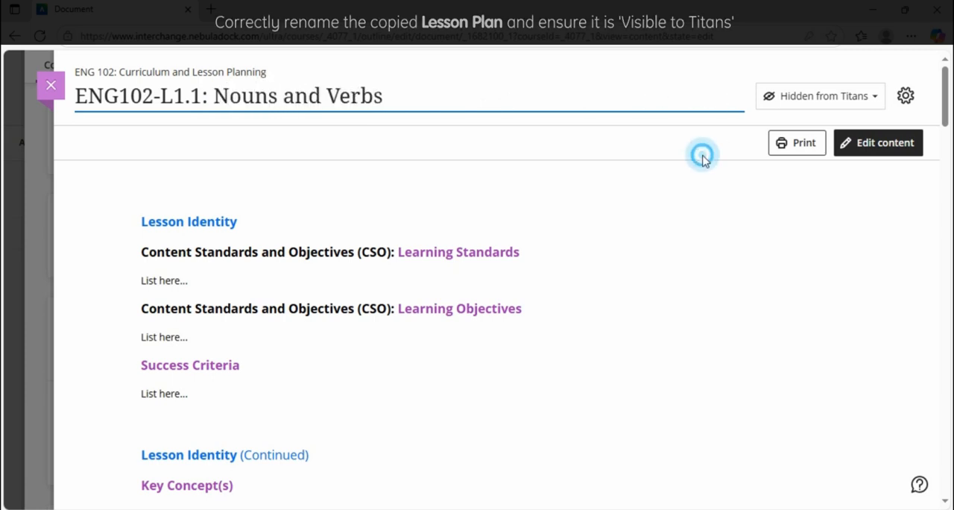
- Make the Nouns and Verbs lesson plan Visible to Titans and return to the course content
{"action": "left_click", "coordinate": [819, 98]}
{"action": "left_click", "coordinate": [812, 129]}
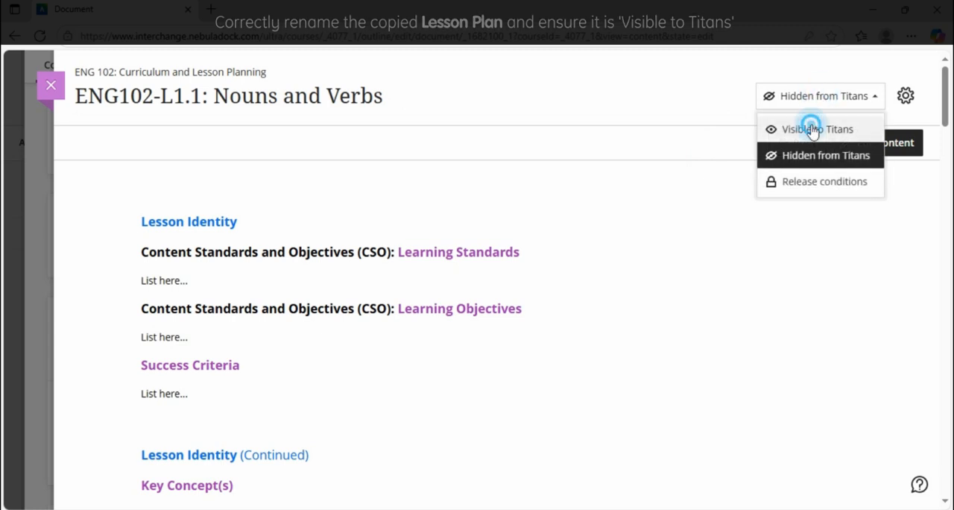
{"action": "left_click", "coordinate": [807, 192]}
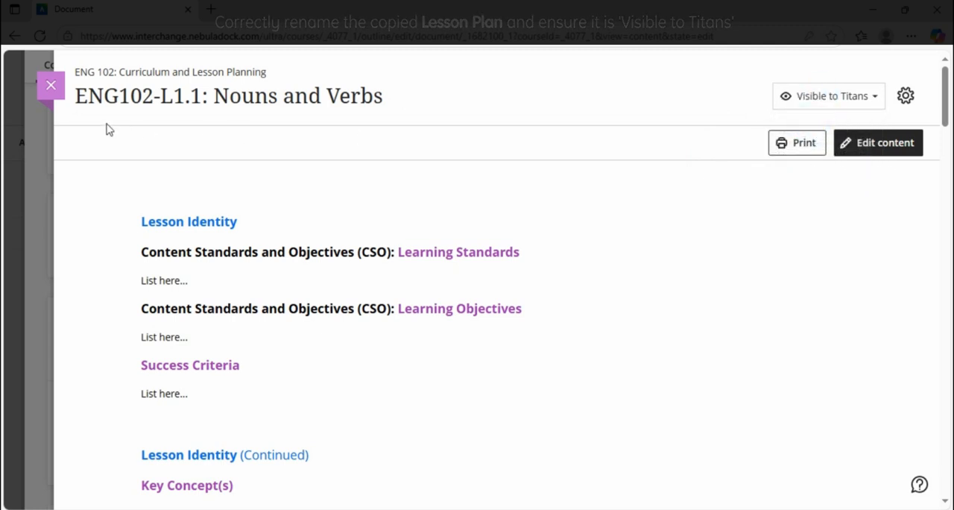
{"action": "left_click", "coordinate": [49, 86]}
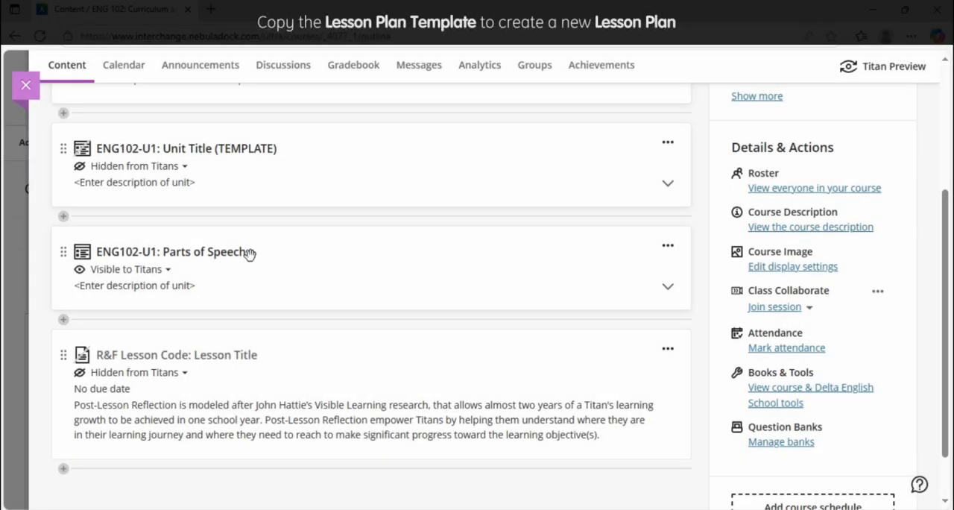
- Start copying content inside the ENG102-U1: Parts of Speech module, below the Nouns and Verbs lesson, and search the courses for ENG102-CLP
{"action": "left_click", "coordinate": [668, 288]}
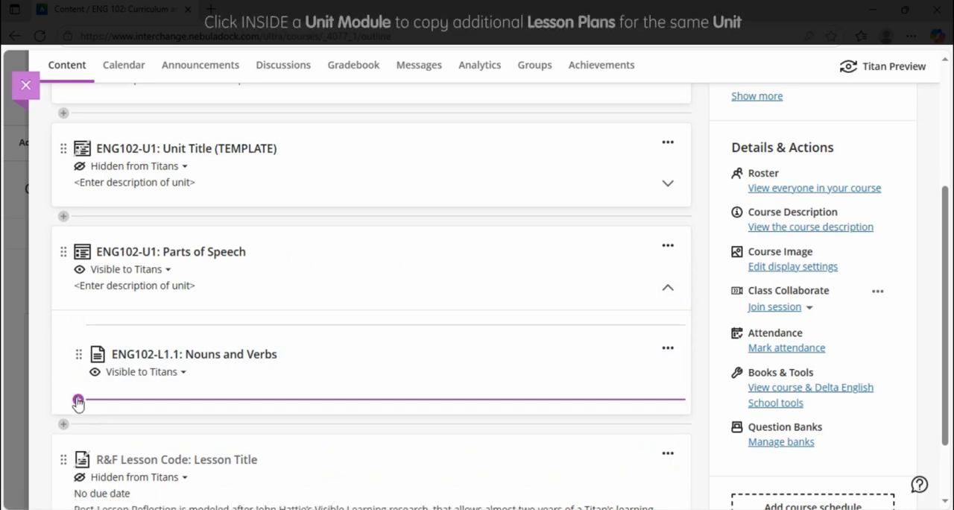
{"action": "left_click", "coordinate": [77, 397]}
{"action": "left_click", "coordinate": [125, 356]}
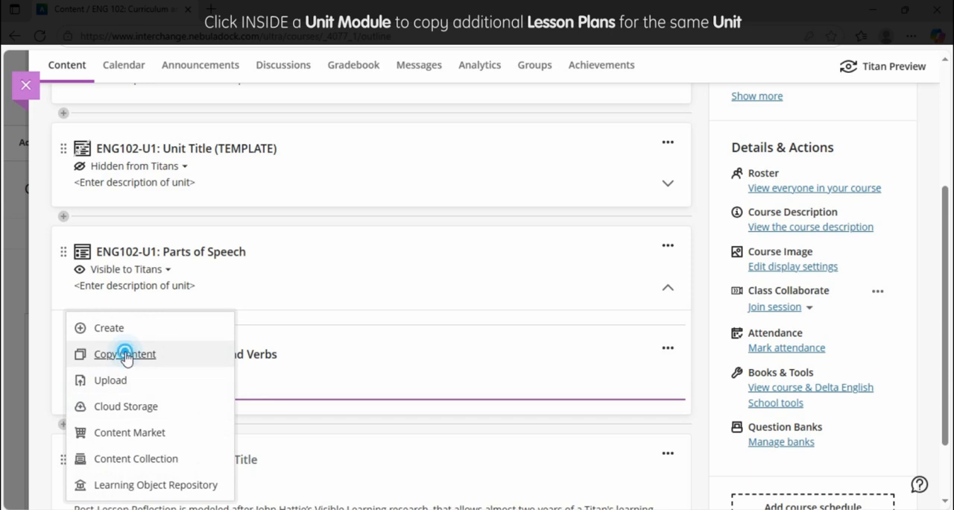
{"action": "left_click", "coordinate": [134, 187]}
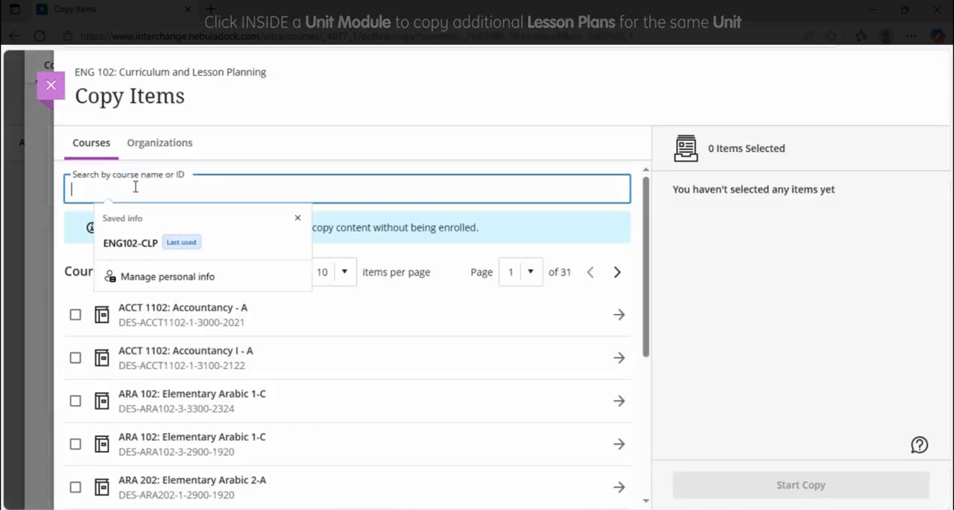
{"action": "type", "text": "ENG"}
{"action": "type", "text": "102-"}
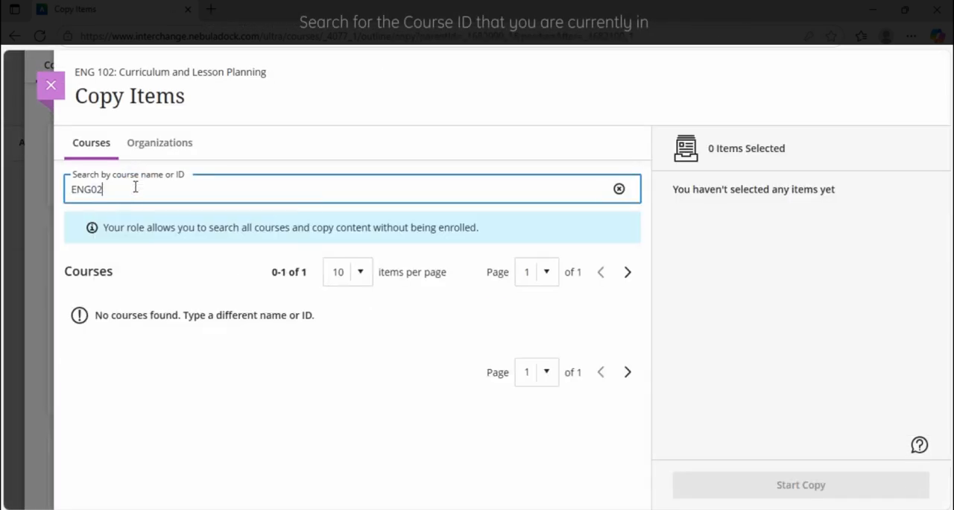
{"action": "type", "text": "CLP"}
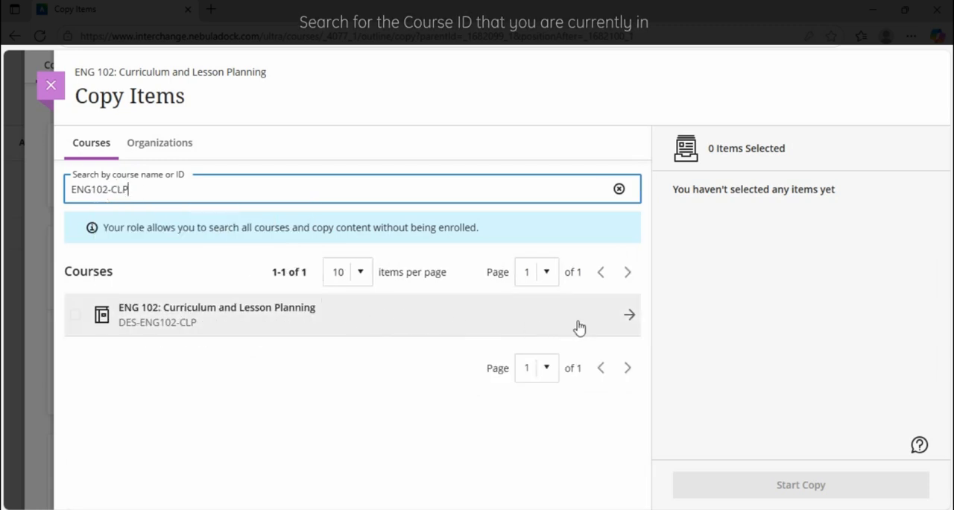
- Copy only ENG102-L1.1: Lesson Title (TEMPLATE) from the ENG102-U1: Unit Title (TEMPLATE) module of the ENG 102: Curriculum and Lesson Planning course
{"action": "left_click", "coordinate": [629, 315]}
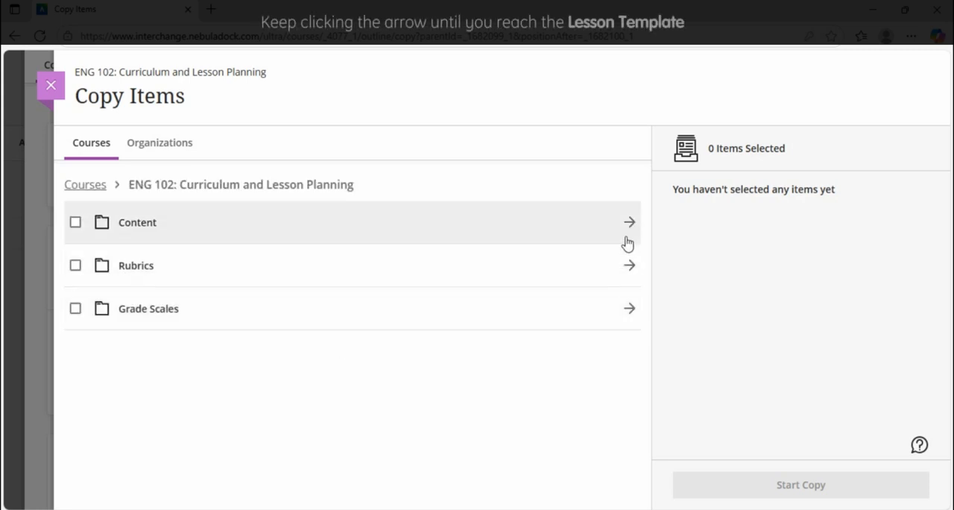
{"action": "left_click", "coordinate": [629, 224]}
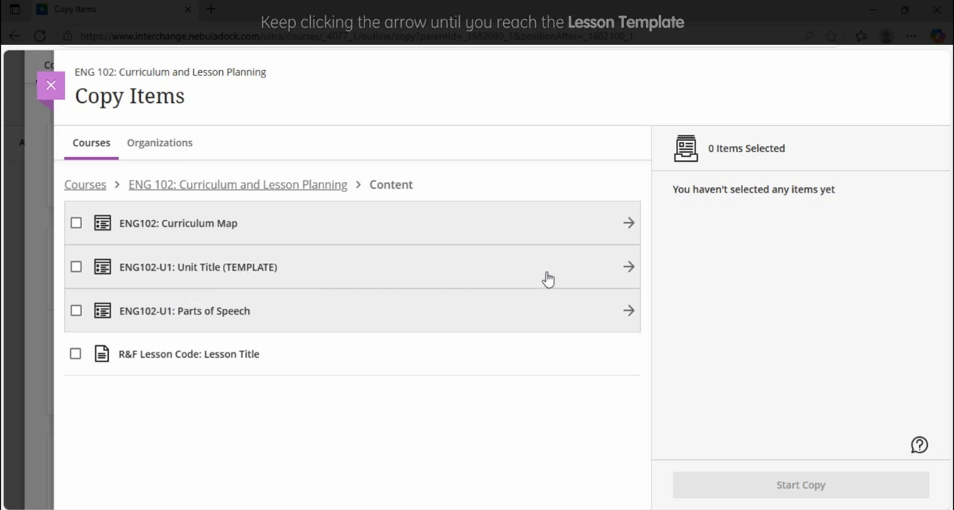
{"action": "left_click", "coordinate": [629, 268]}
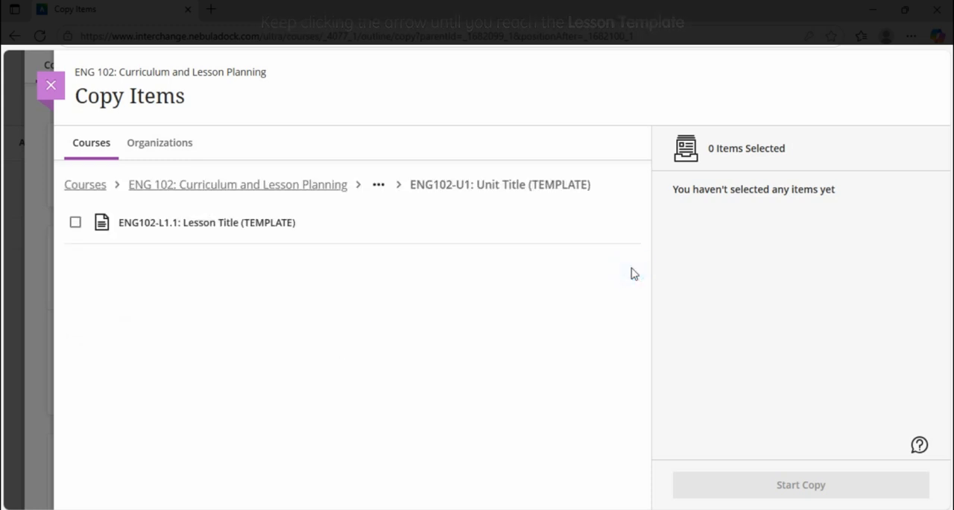
{"action": "left_click", "coordinate": [76, 222]}
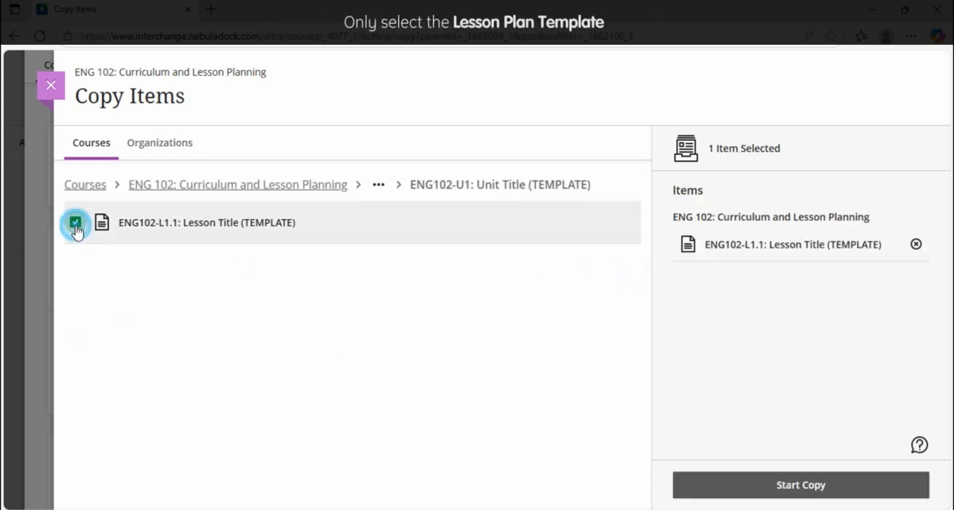
{"action": "left_click", "coordinate": [752, 486]}
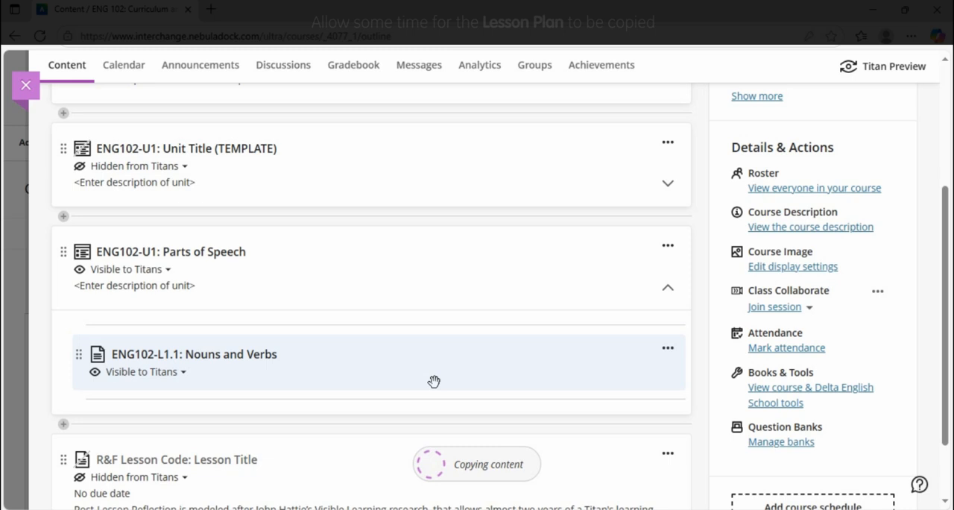
- Open the newly copied lesson template in the Parts of Speech module for editing and rename it as ENG102-L1.2: Adverbs and Adjectives
{"action": "scroll", "coordinate": [433, 382], "scroll_direction": "up", "scroll_amount": 3}
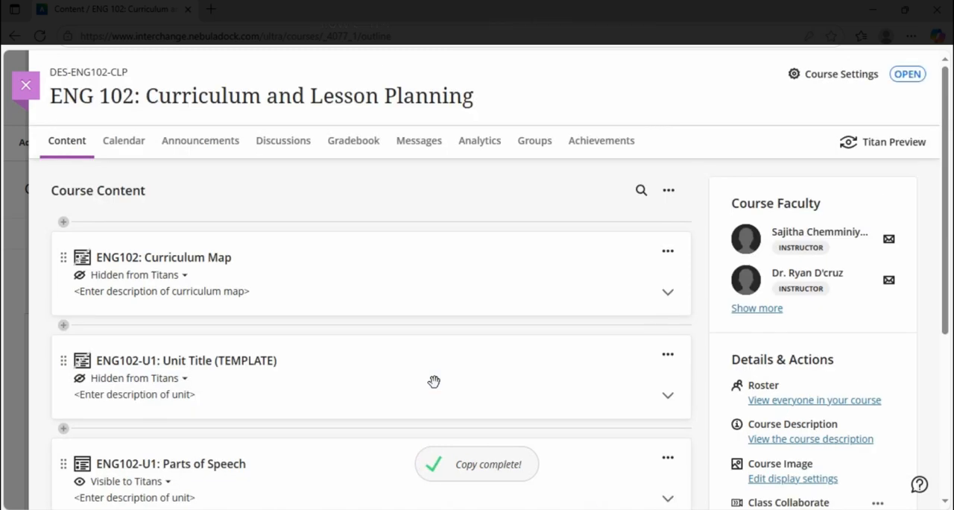
{"action": "scroll", "coordinate": [433, 382], "scroll_direction": "down", "scroll_amount": 2}
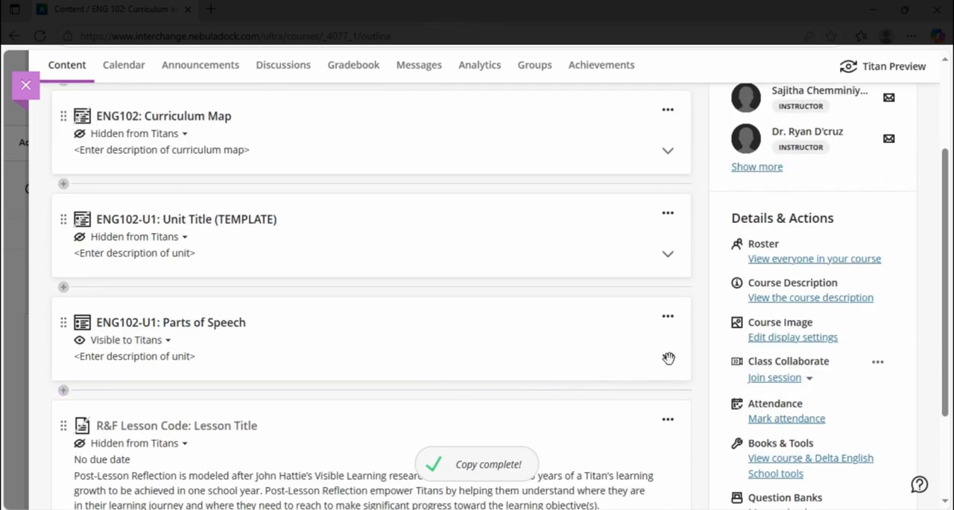
{"action": "left_click", "coordinate": [668, 357]}
{"action": "scroll", "coordinate": [596, 365], "scroll_direction": "down", "scroll_amount": 1}
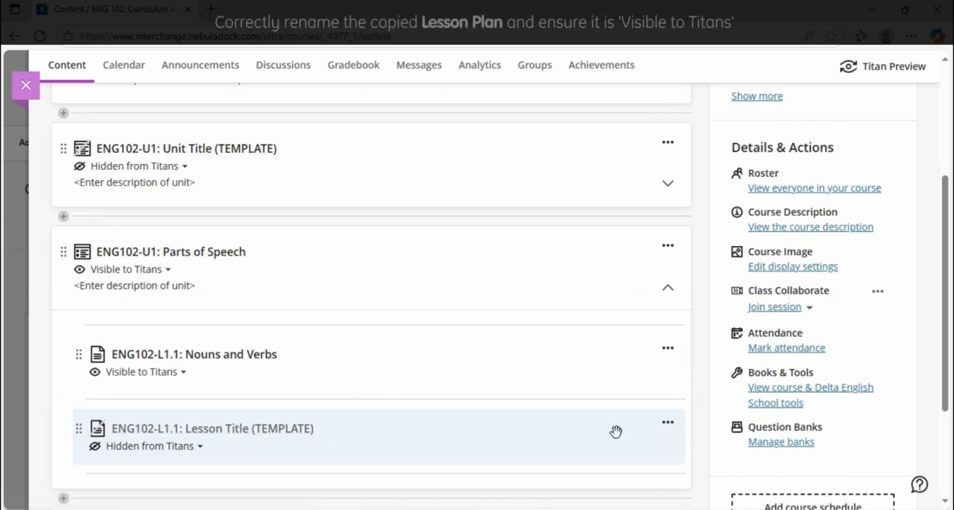
{"action": "left_click", "coordinate": [667, 423]}
{"action": "left_click", "coordinate": [508, 443]}
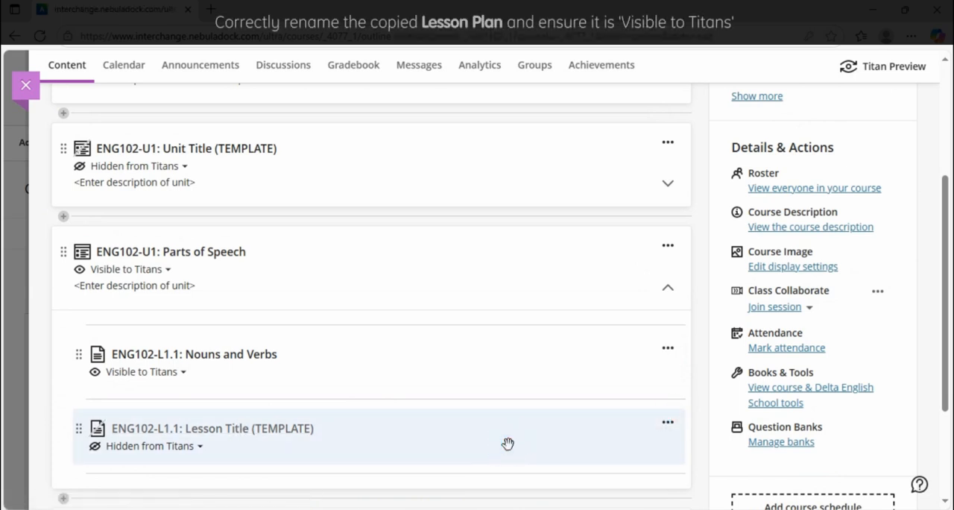
{"action": "left_click", "coordinate": [192, 99]}
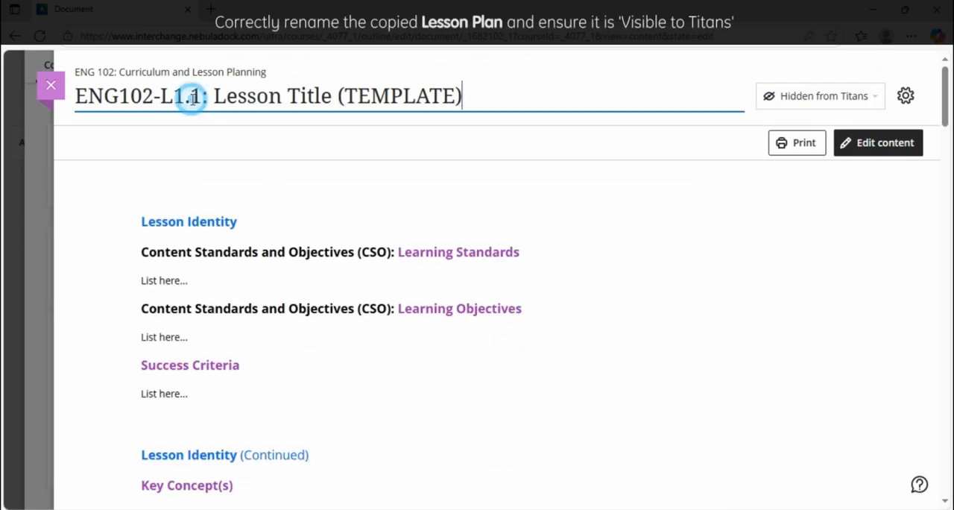
{"action": "left_click_drag", "start_coordinate": [191, 99], "coordinate": [481, 102]}
{"action": "type", "text": "2: "}
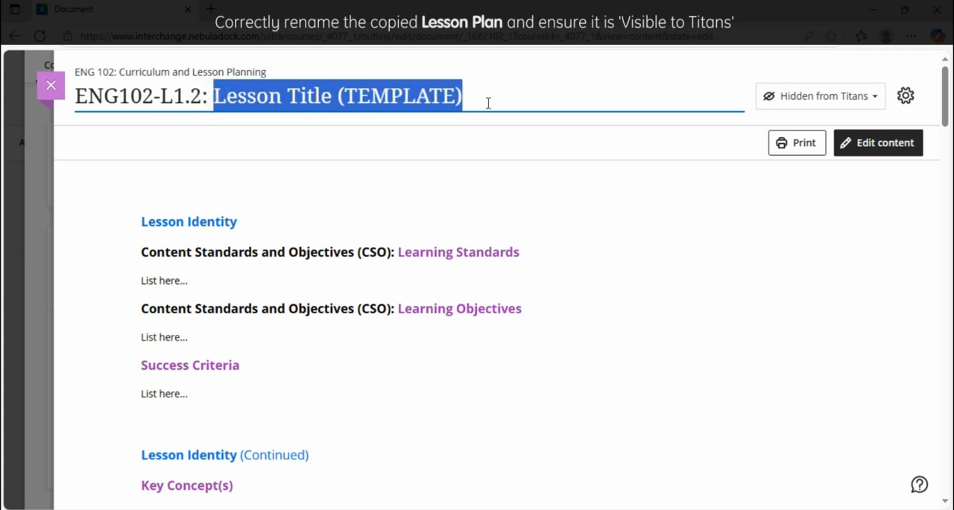
{"action": "type", "text": "A"}
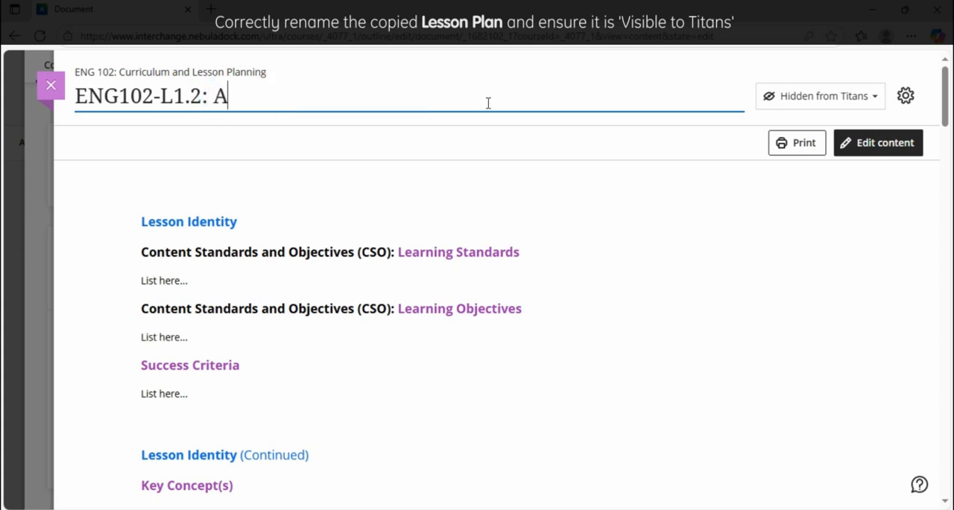
{"action": "type", "text": "dverbs and Adjectives"}
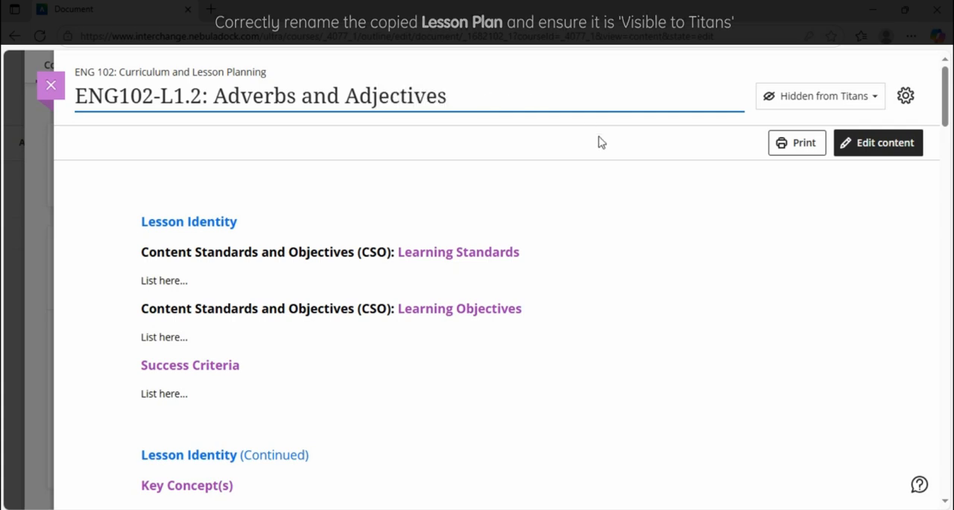
{"action": "left_click", "coordinate": [605, 146]}
- Make the Adverbs and Adjectives lesson plan Visible to Titans and return to the course content
{"action": "left_click", "coordinate": [833, 101]}
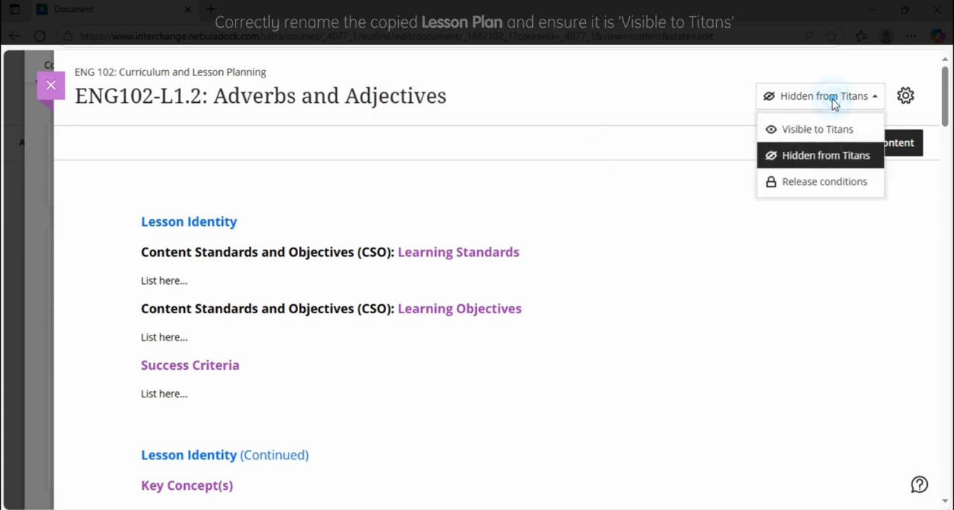
{"action": "left_click", "coordinate": [816, 131]}
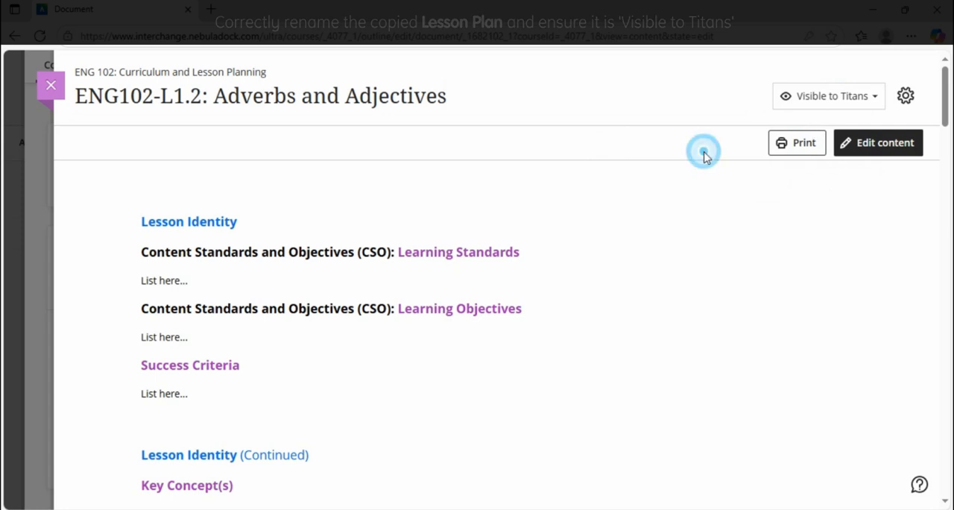
{"action": "left_click", "coordinate": [52, 87]}
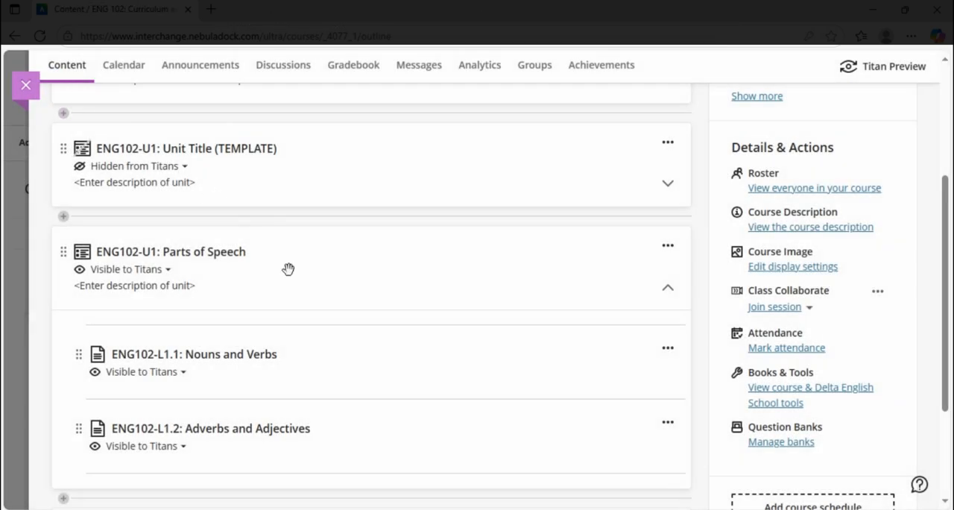